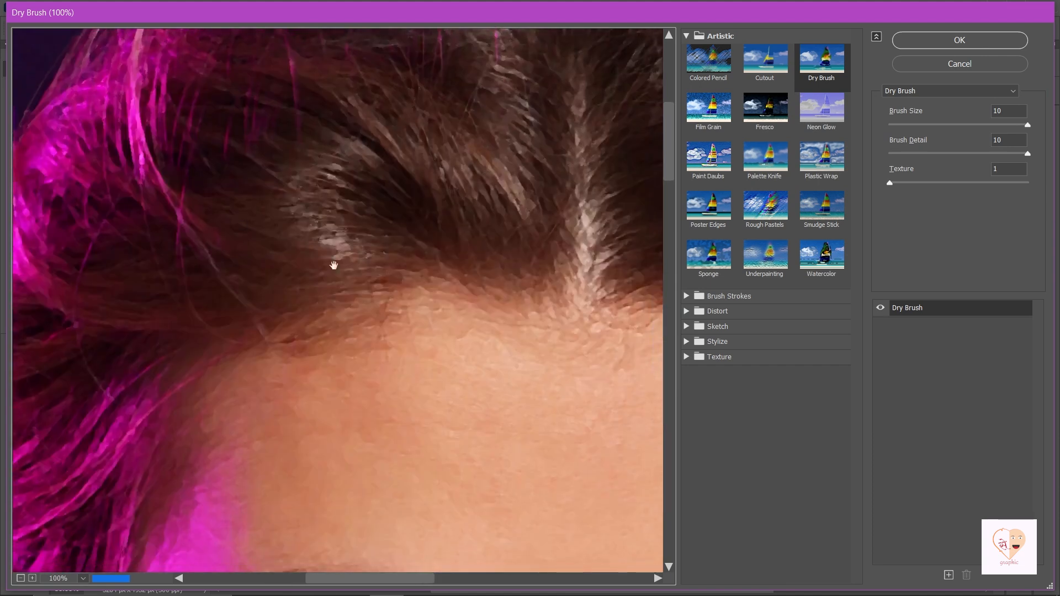
In Filter Gallery's Artistic > Dry Brush, set brush size 10, detail 10, texture 1, and apply.
{"action": "left_click_drag", "start_coordinate": [525, 395], "coordinate": [452, 294]}
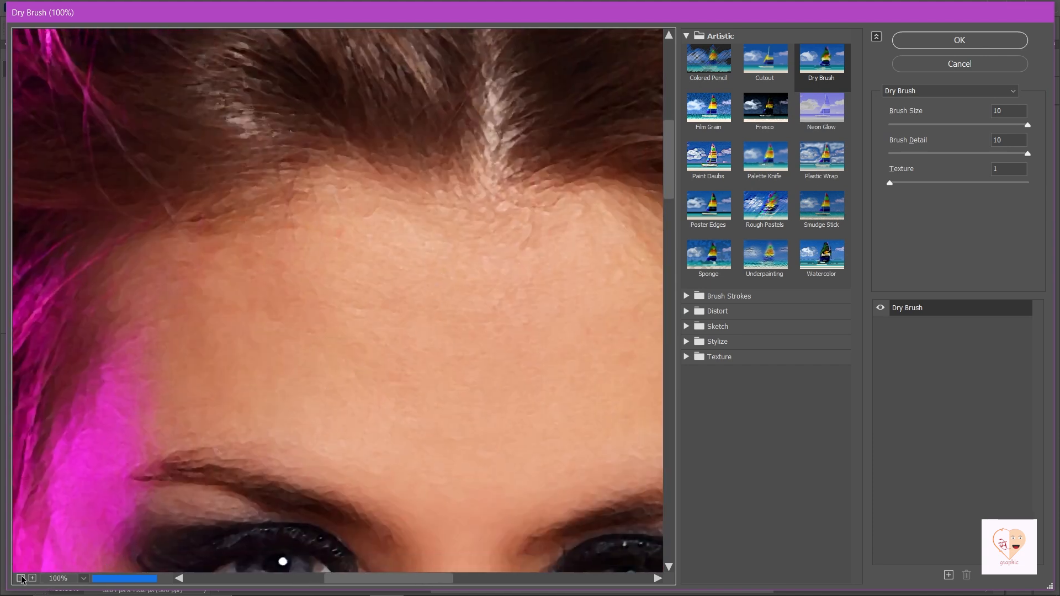
{"action": "mouse_move", "coordinate": [456, 483]}
{"action": "left_mouse_down"}
{"action": "mouse_move", "coordinate": [436, 403]}
{"action": "mouse_move", "coordinate": [387, 342]}
{"action": "mouse_move", "coordinate": [391, 314]}
{"action": "left_mouse_up"}
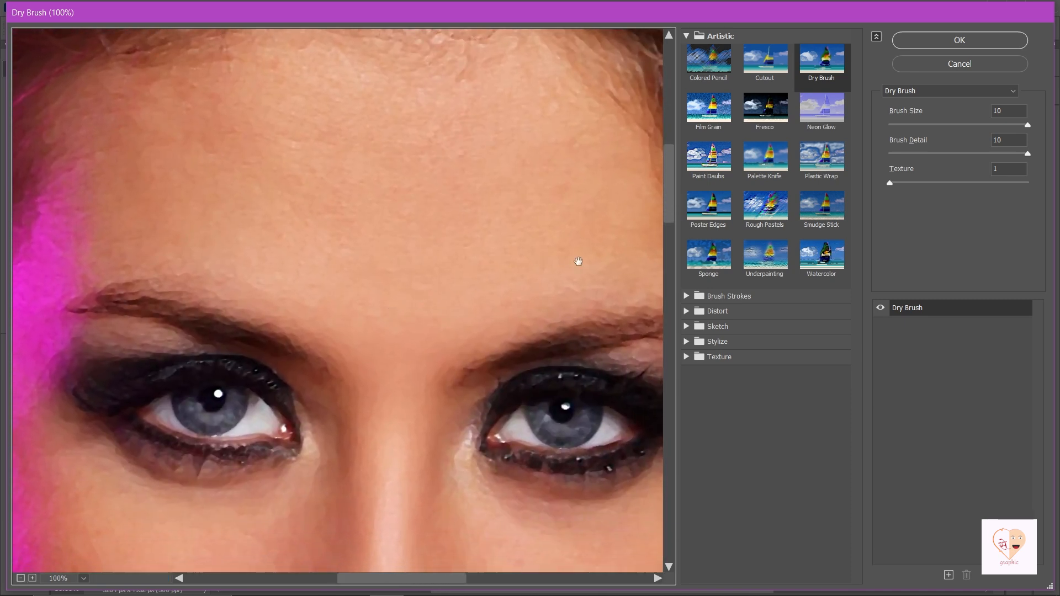
{"action": "left_click_drag", "start_coordinate": [1011, 111], "coordinate": [972, 116]}
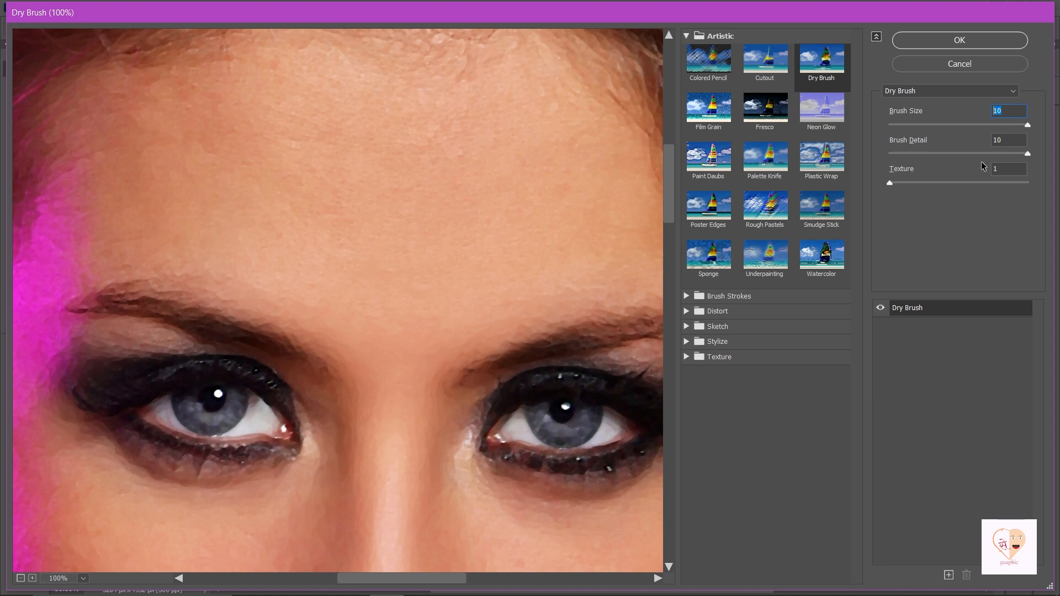
{"action": "key", "text": "Tab"}
{"action": "type", "text": "10"}
{"action": "left_click", "coordinate": [1007, 170]}
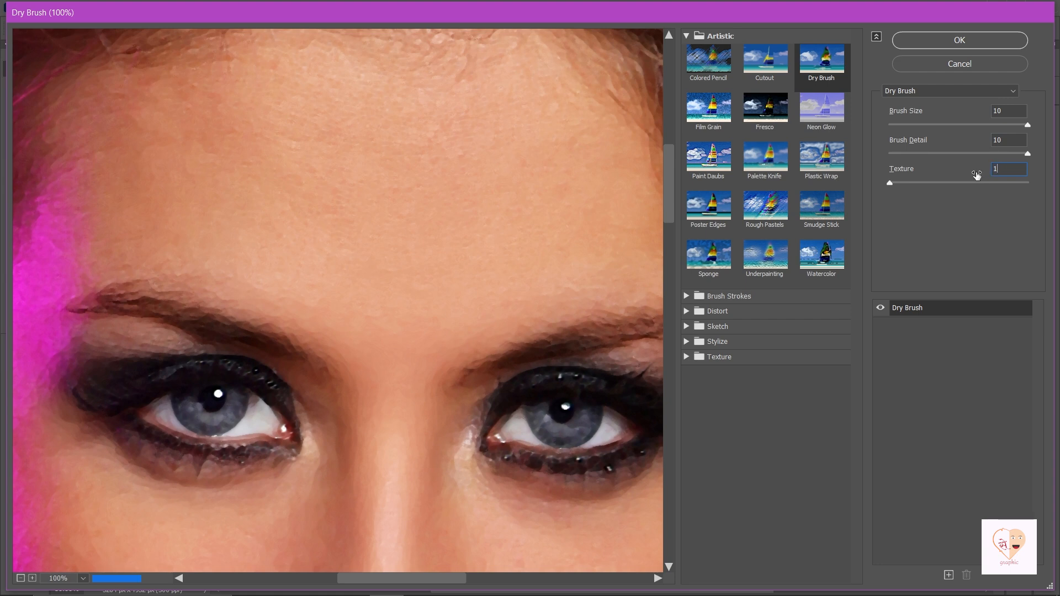
{"action": "left_click", "coordinate": [974, 42]}
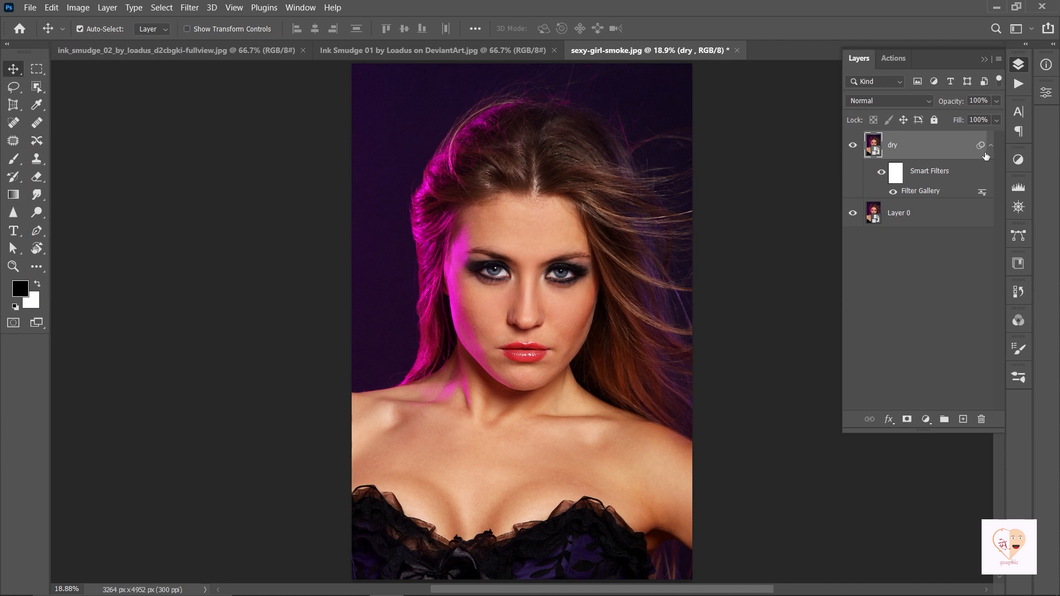
Collapse the dry layer's smart filters and reselect the dry layer.
{"action": "left_click", "coordinate": [992, 148]}
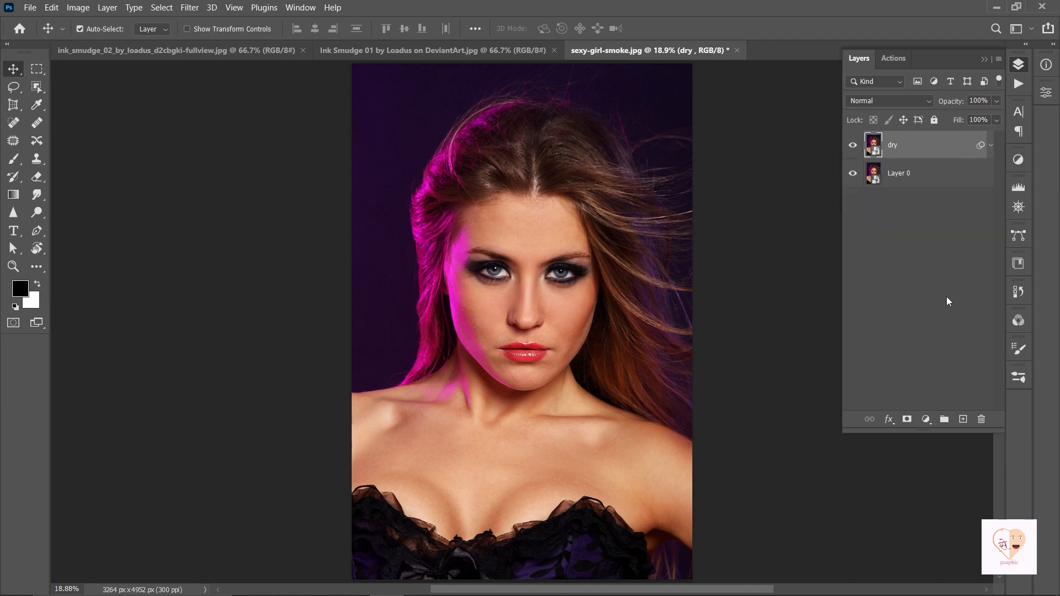
{"action": "left_click", "coordinate": [944, 330]}
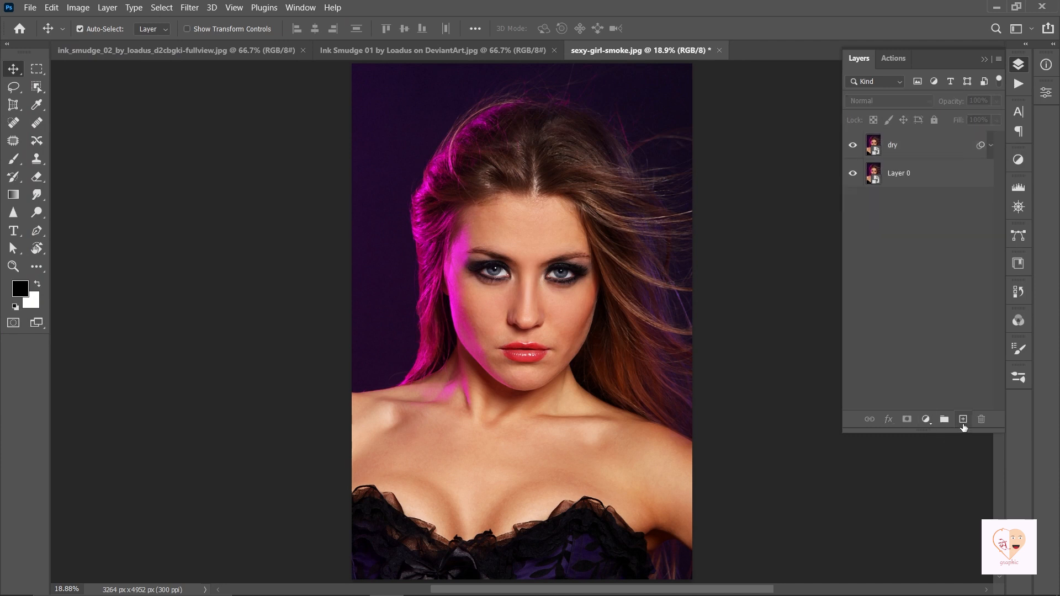
{"action": "left_click", "coordinate": [946, 150]}
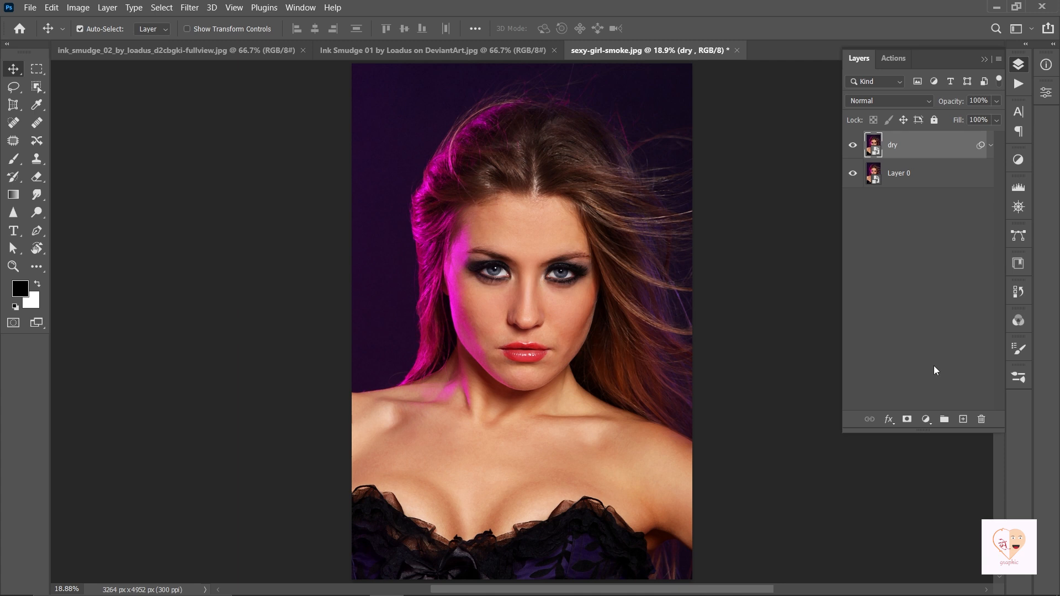
Add a hidden #fafafa Solid Color fill layer, then create a new group on top.
{"action": "left_click", "coordinate": [926, 419]}
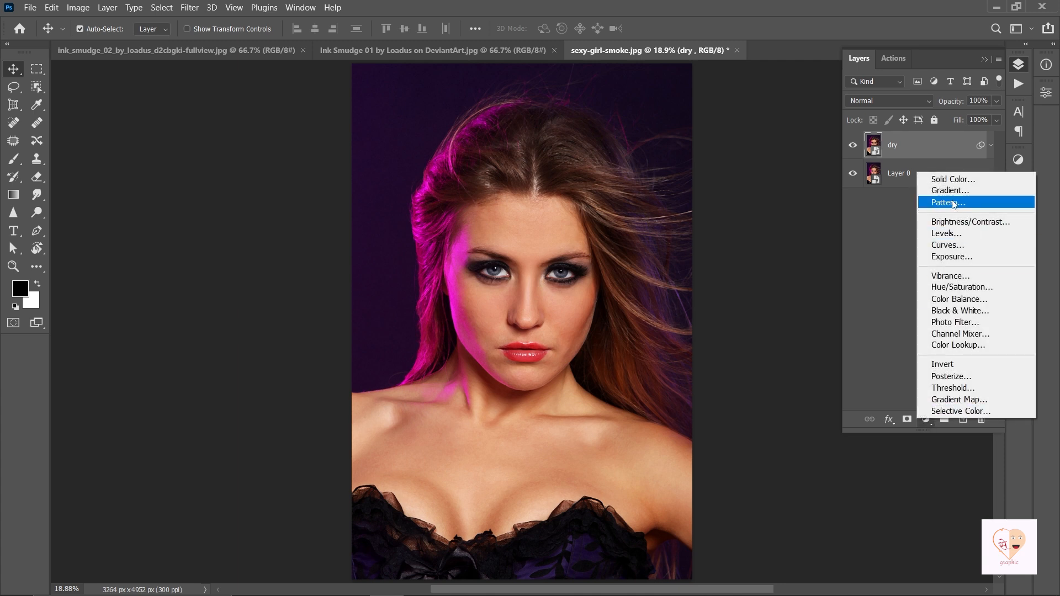
{"action": "left_click", "coordinate": [953, 179]}
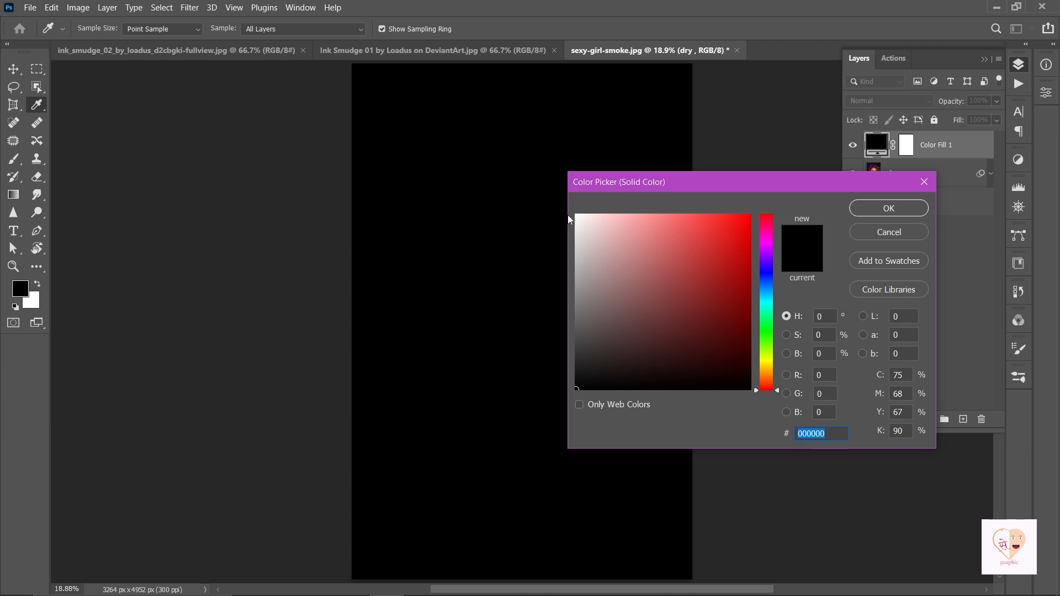
{"action": "left_click", "coordinate": [576, 218]}
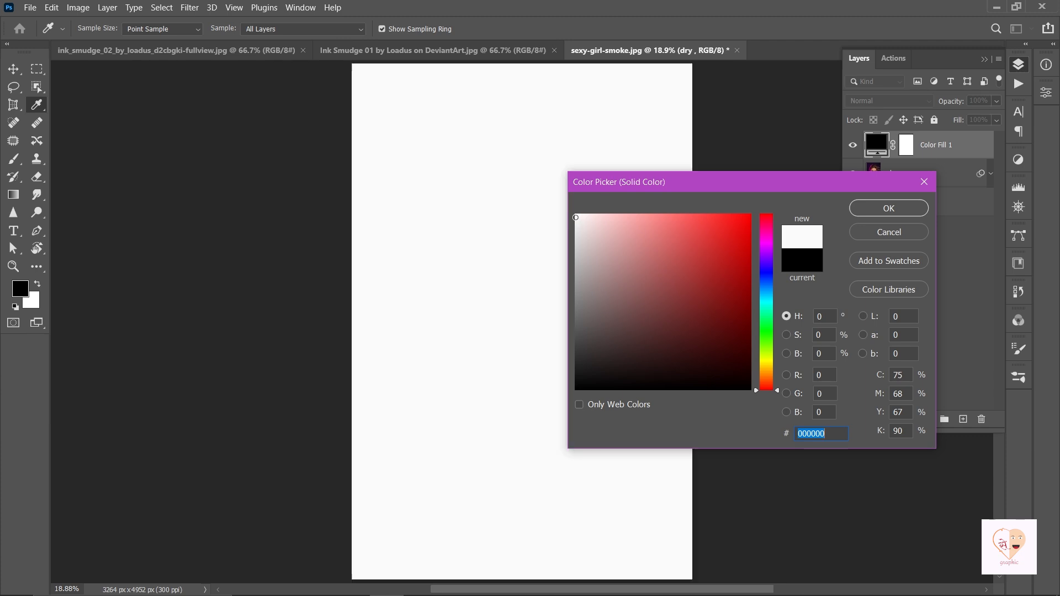
{"action": "left_click", "coordinate": [889, 208]}
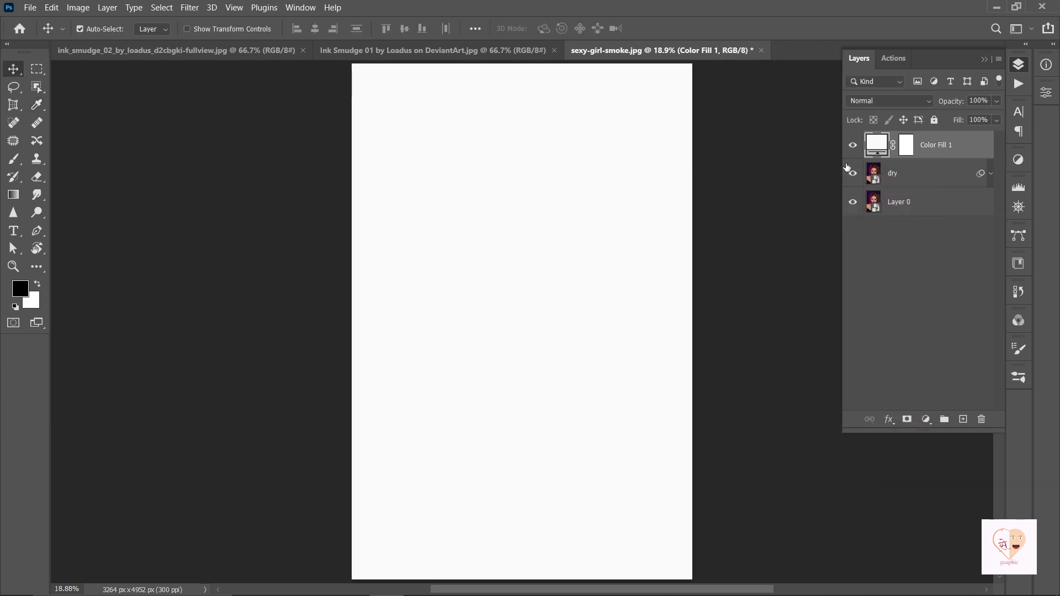
{"action": "left_click", "coordinate": [853, 146]}
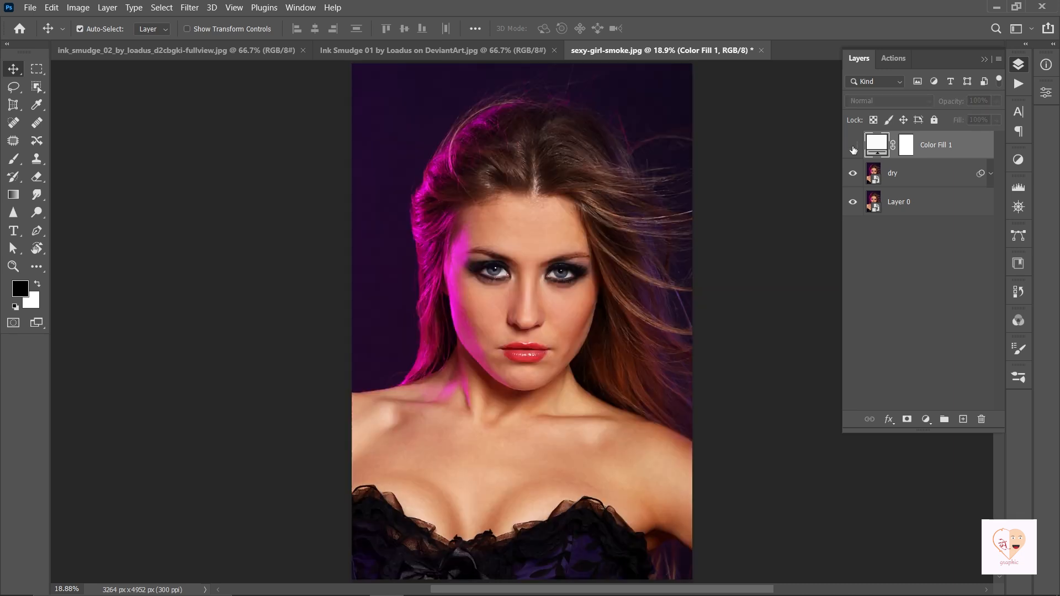
{"action": "left_click", "coordinate": [945, 420]}
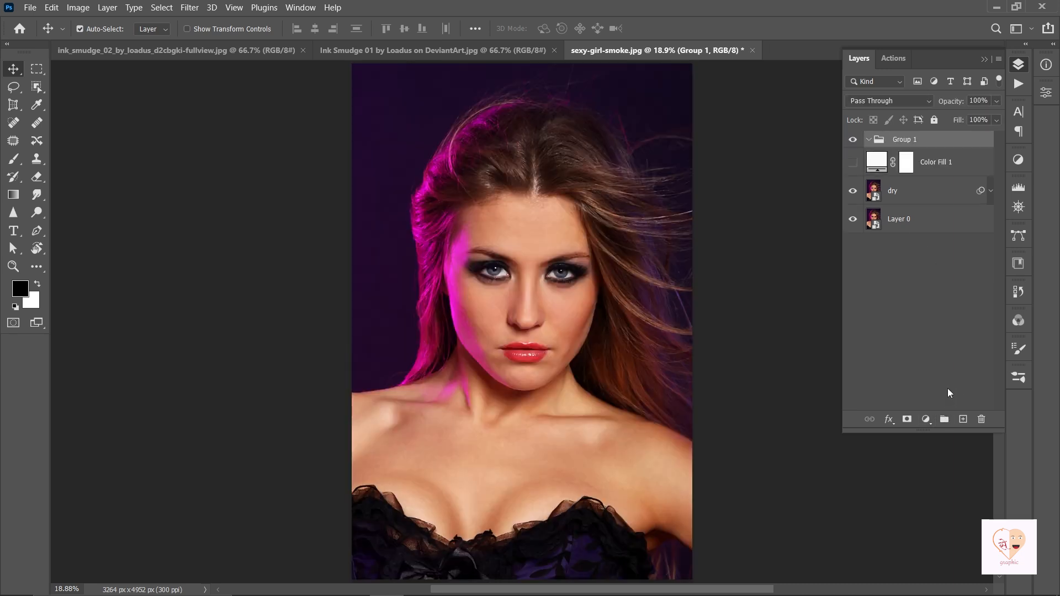
Give Group 1 a white mask and Multiply blending, then select all on the dry layer.
{"action": "left_click", "coordinate": [907, 420]}
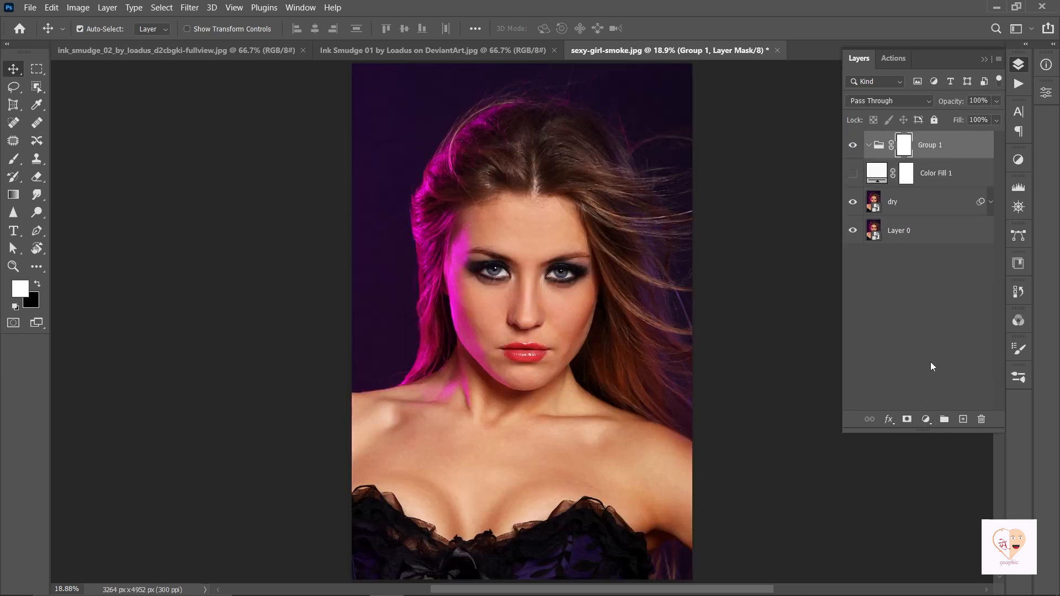
{"action": "left_click", "coordinate": [897, 102]}
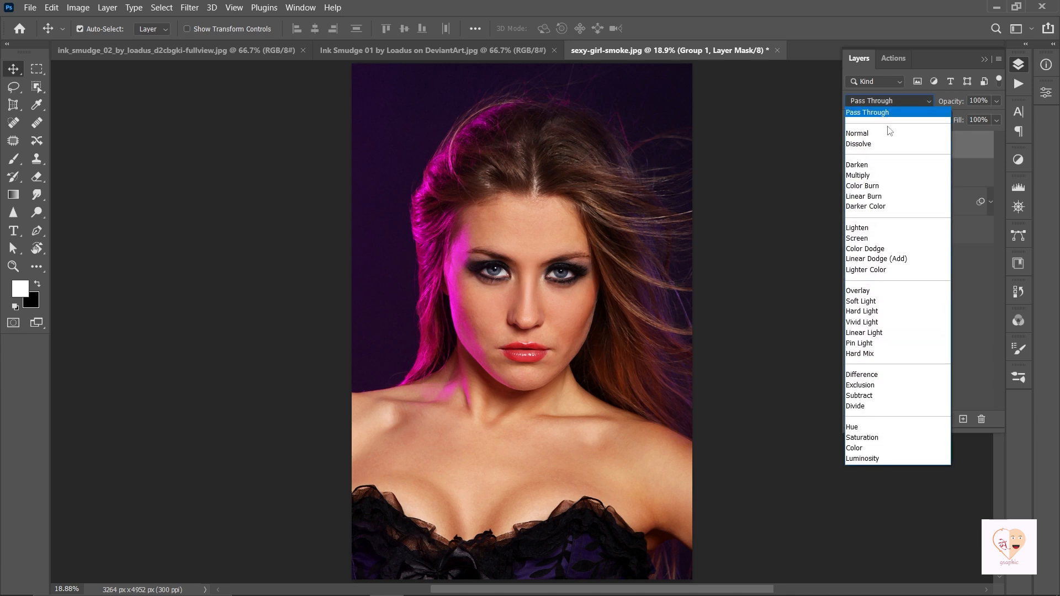
{"action": "left_click", "coordinate": [865, 177]}
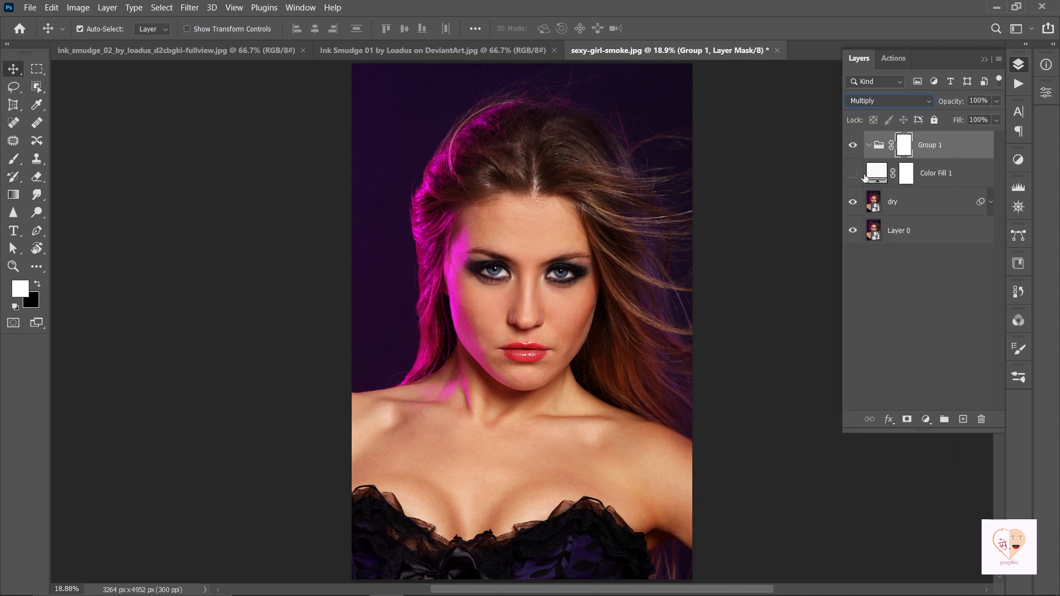
{"action": "left_click", "coordinate": [933, 206]}
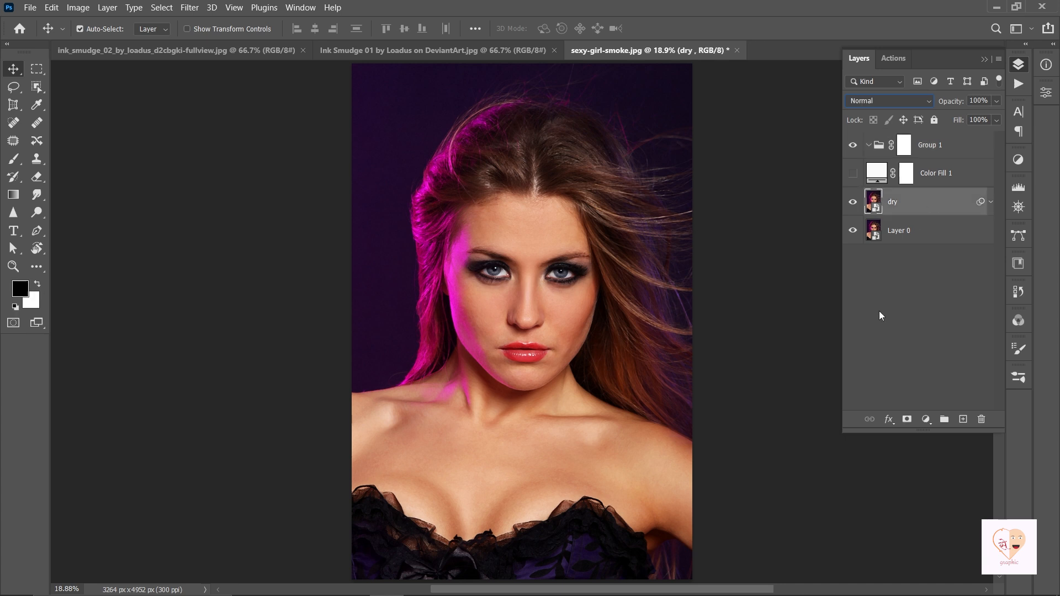
{"action": "key", "text": "ctrl+a"}
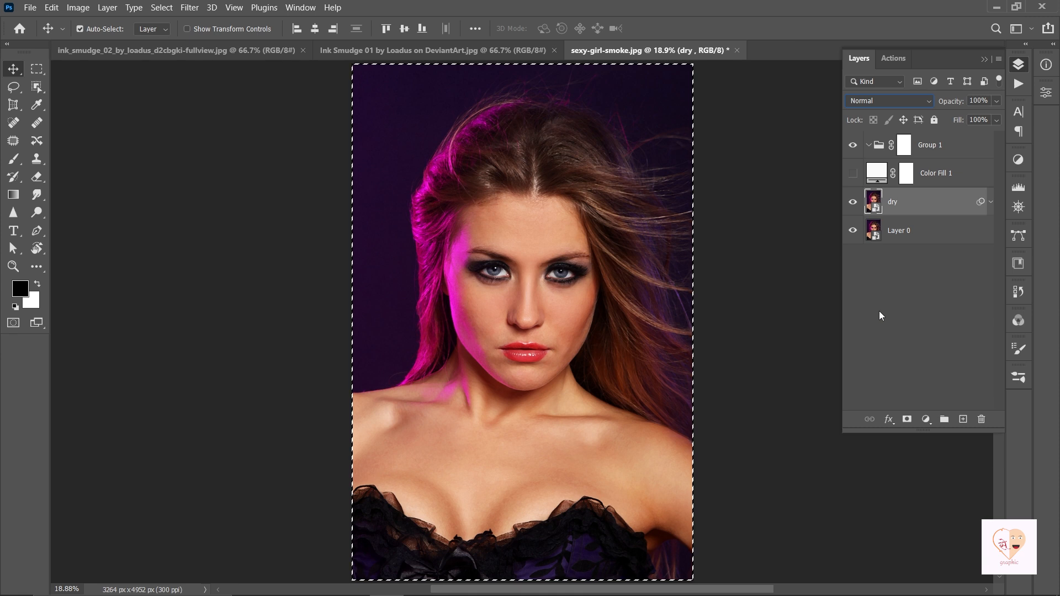
Paste the portrait into Group 1's mask, boost it with Levels 49 / 1.00 / 198, then deselect.
{"action": "left_click", "coordinate": [906, 152], "text": "alt"}
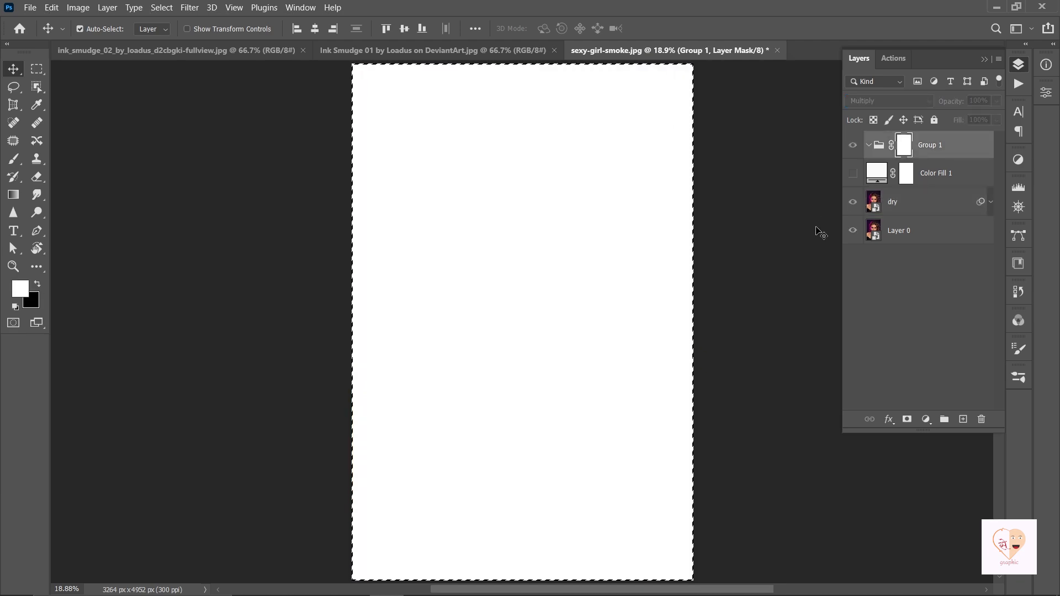
{"action": "key", "text": "ctrl+v"}
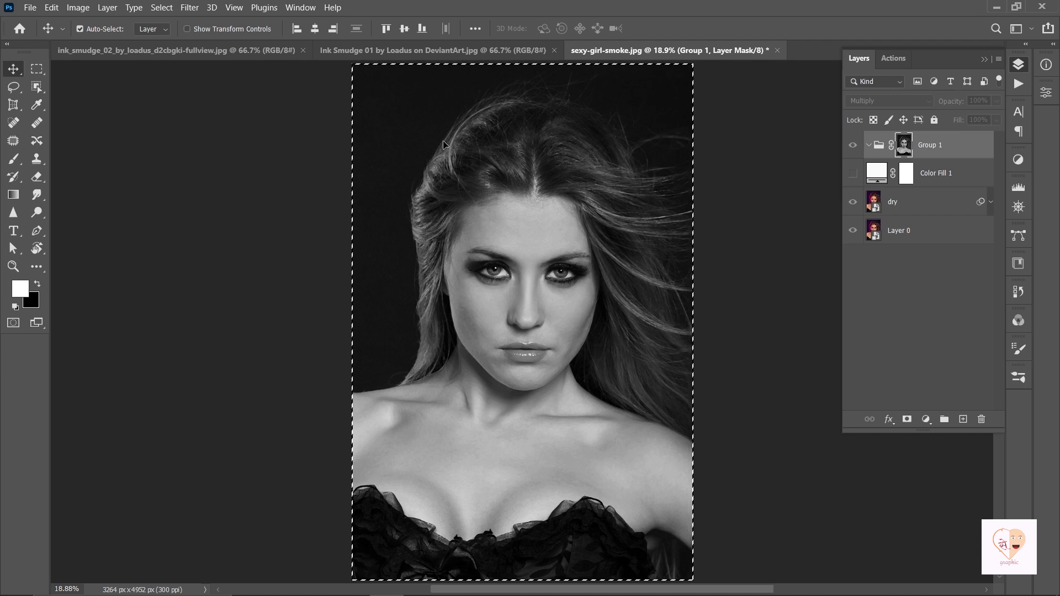
{"action": "left_click", "coordinate": [79, 7]}
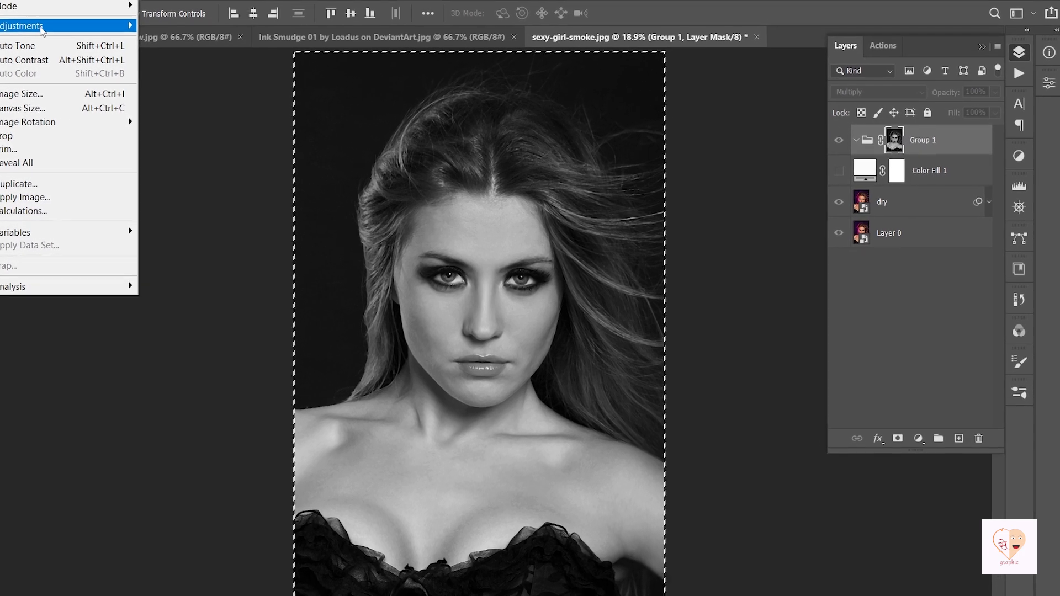
{"action": "mouse_move", "coordinate": [110, 37]}
{"action": "left_click", "coordinate": [229, 48]}
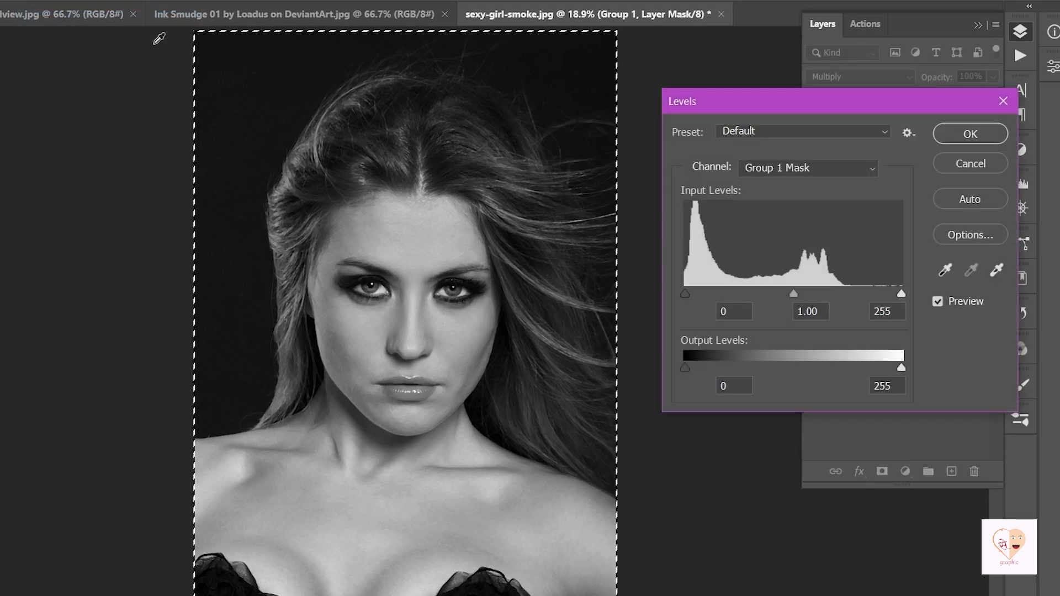
{"action": "left_click_drag", "start_coordinate": [686, 295], "coordinate": [727, 294]}
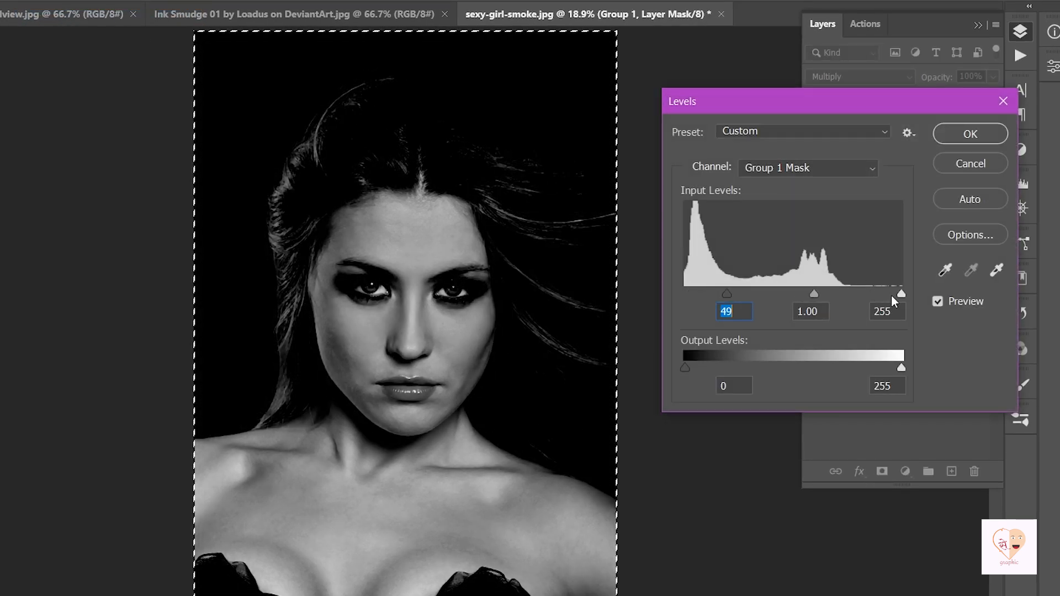
{"action": "left_click_drag", "start_coordinate": [900, 294], "coordinate": [853, 293]}
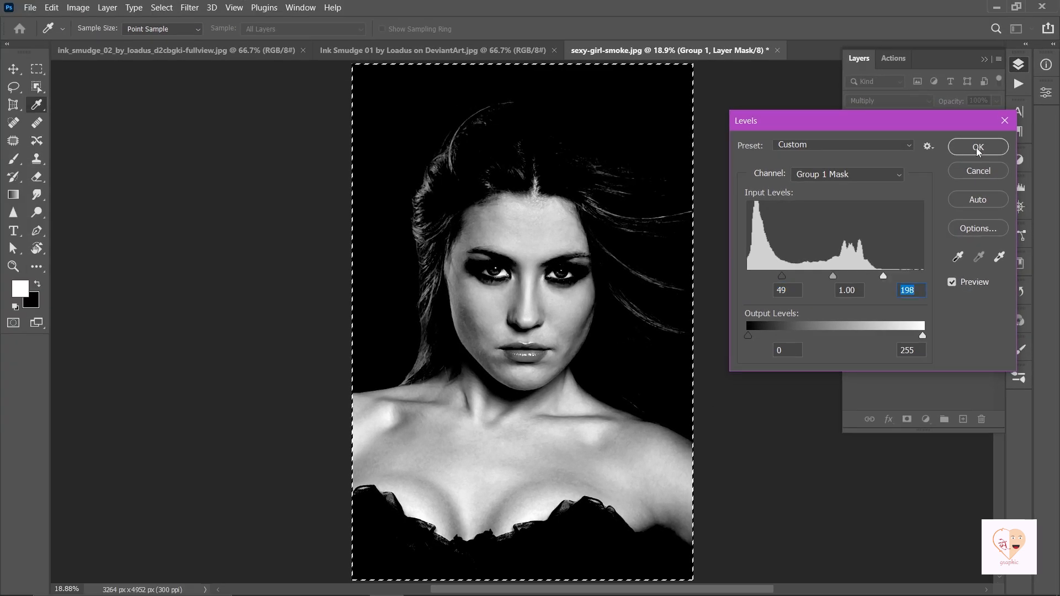
{"action": "left_click", "coordinate": [977, 148]}
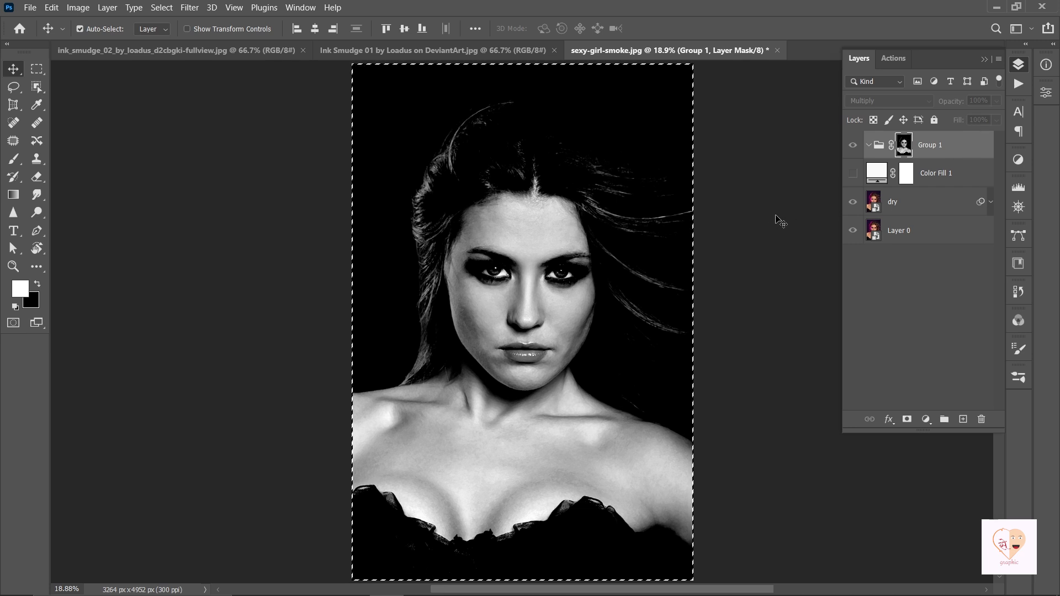
{"action": "key", "text": "ctrl+d"}
Invert Group 1's mask, make Color Fill 1 visible, and reselect Group 1.
{"action": "key", "text": "ctrl+i"}
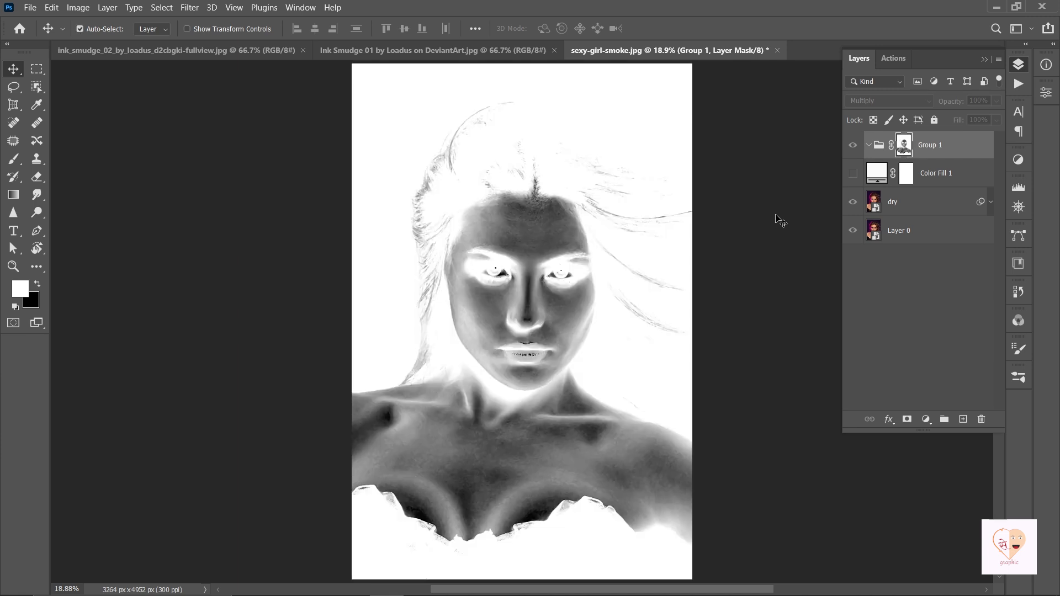
{"action": "left_click", "coordinate": [948, 175]}
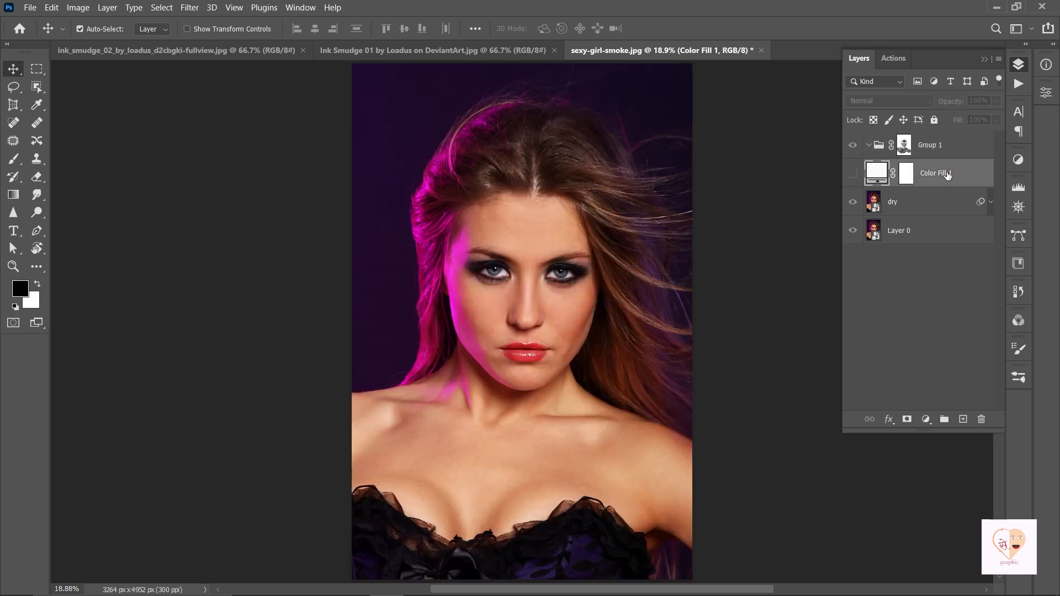
{"action": "left_click", "coordinate": [853, 175]}
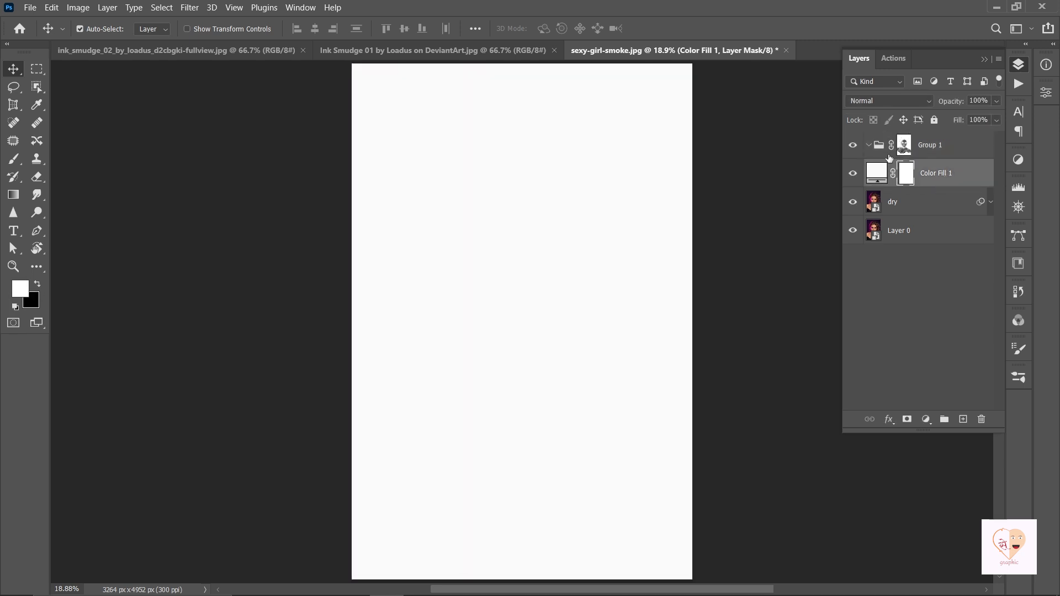
{"action": "left_click", "coordinate": [958, 149]}
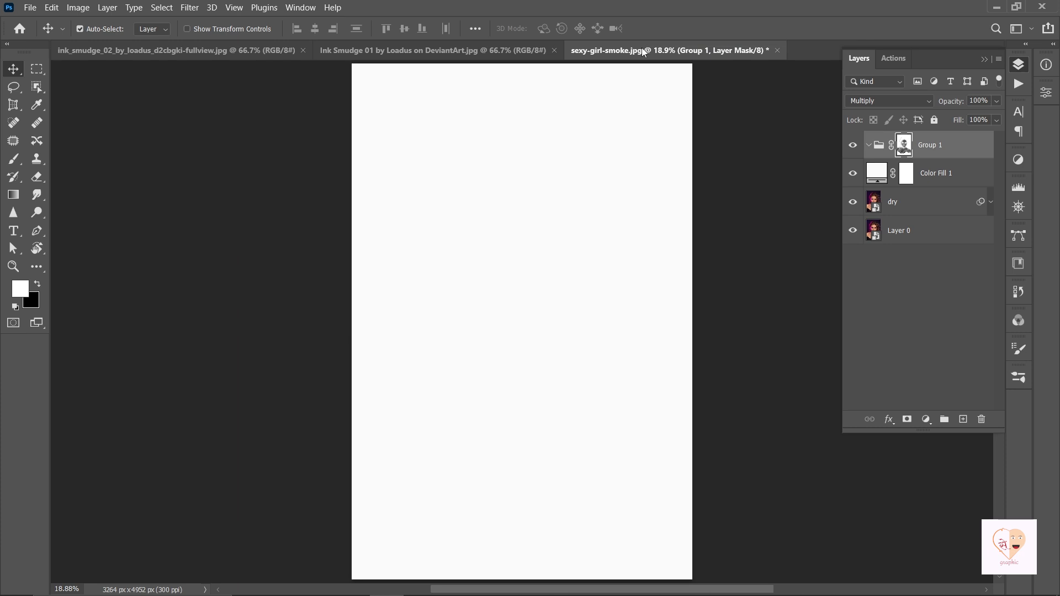
Drag the Ink Smudge 01 image into the portrait document as Layer 1.
{"action": "left_click", "coordinate": [485, 50]}
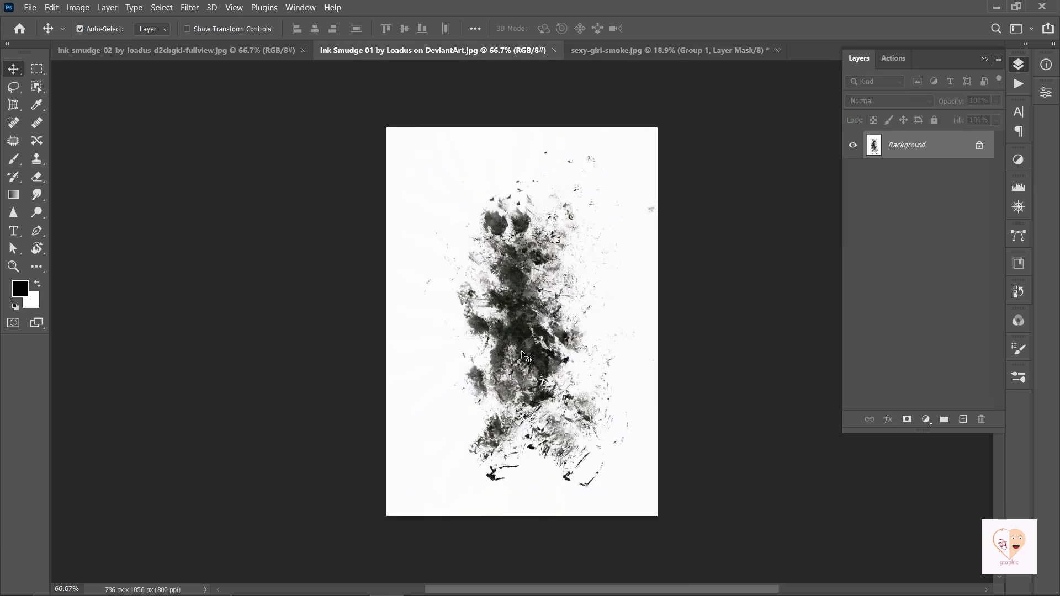
{"action": "mouse_move", "coordinate": [557, 254]}
{"action": "left_mouse_down"}
{"action": "mouse_move", "coordinate": [557, 179]}
{"action": "mouse_move", "coordinate": [632, 56]}
{"action": "mouse_move", "coordinate": [519, 355]}
{"action": "left_mouse_up"}
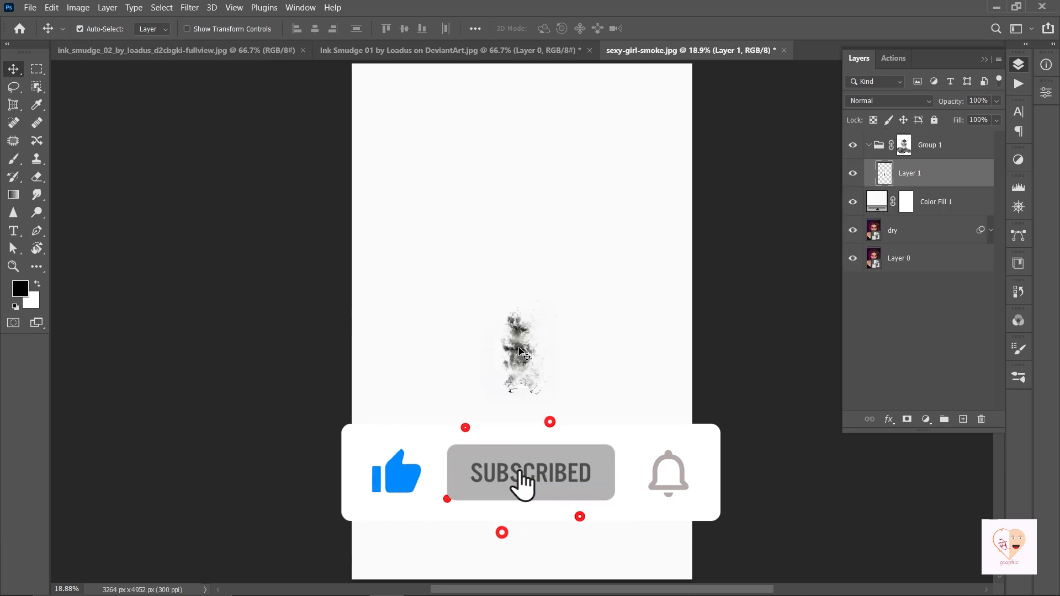
{"action": "scroll", "coordinate": [559, 312], "scroll_direction": "down", "scroll_amount": 3}
{"action": "scroll", "coordinate": [557, 312], "scroll_direction": "up", "scroll_amount": 1}
{"action": "scroll", "coordinate": [556, 312], "scroll_direction": "up", "scroll_amount": 1}
Scale Layer 1 to about 488% and position it over the face.
{"action": "key", "text": "ctrl+t"}
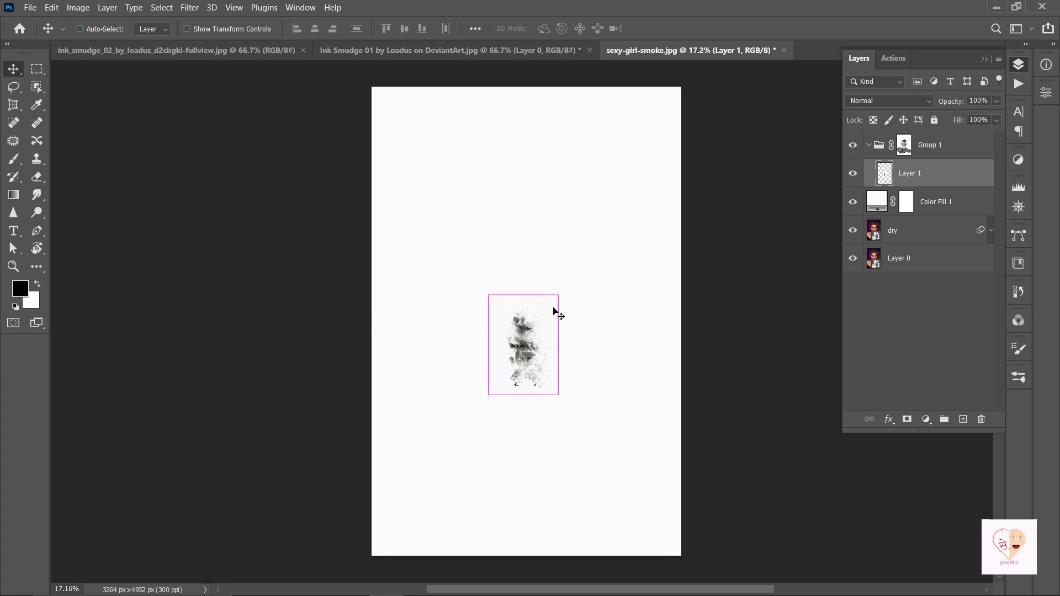
{"action": "left_click_drag", "start_coordinate": [562, 293], "coordinate": [740, 148]}
{"action": "left_click_drag", "start_coordinate": [576, 313], "coordinate": [596, 279]}
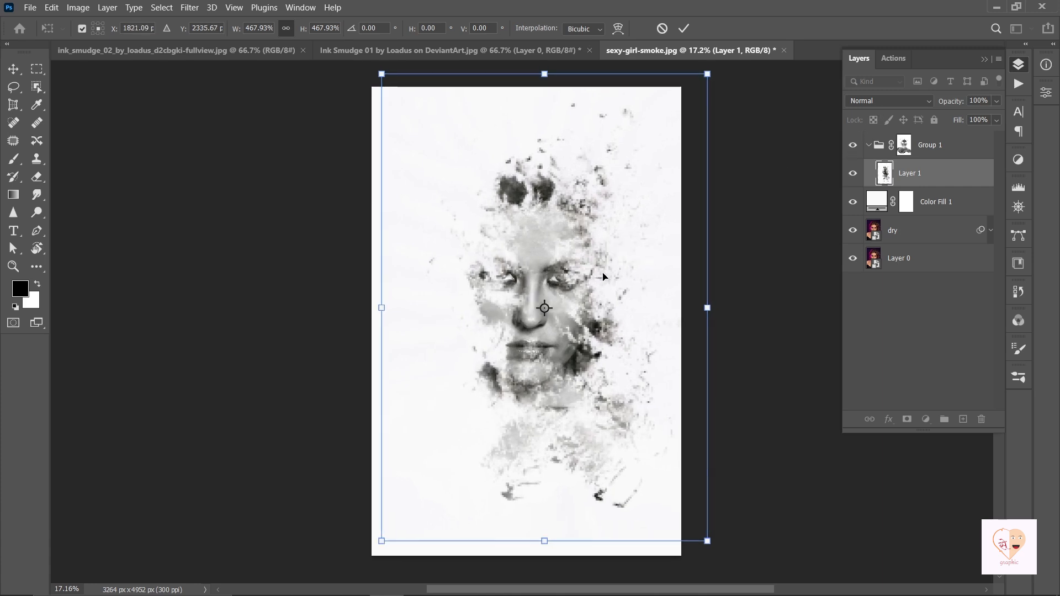
{"action": "mouse_move", "coordinate": [711, 71]}
{"action": "left_mouse_down"}
{"action": "mouse_move", "coordinate": [731, 69]}
{"action": "mouse_move", "coordinate": [716, 75]}
{"action": "left_mouse_up"}
{"action": "left_click_drag", "start_coordinate": [589, 253], "coordinate": [601, 256]}
{"action": "key", "text": "Return"}
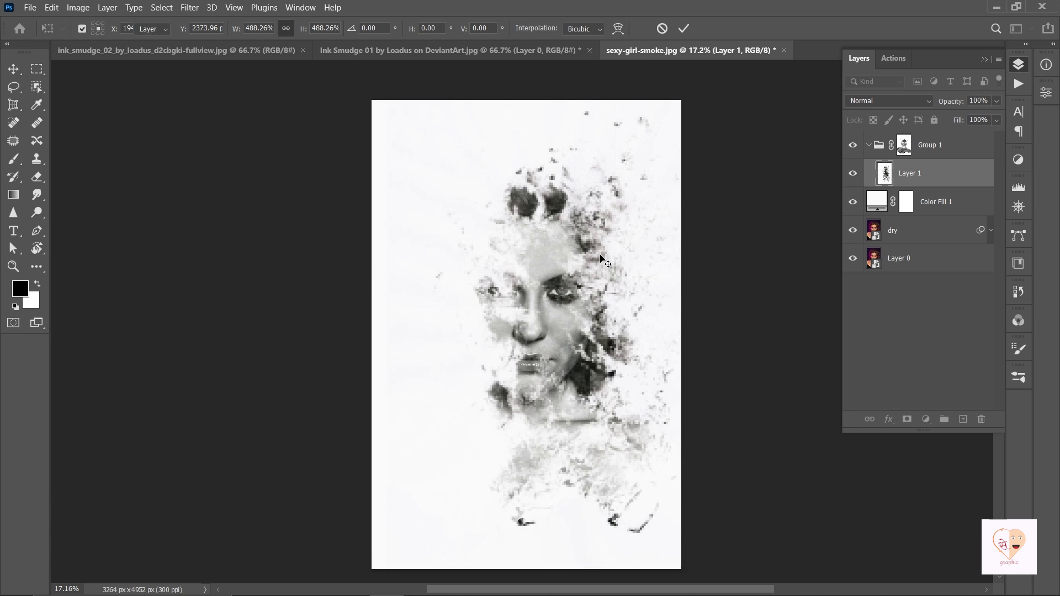
Set Layer 1 to Multiply and switch to the ink_smudge_02 document.
{"action": "left_click", "coordinate": [889, 102]}
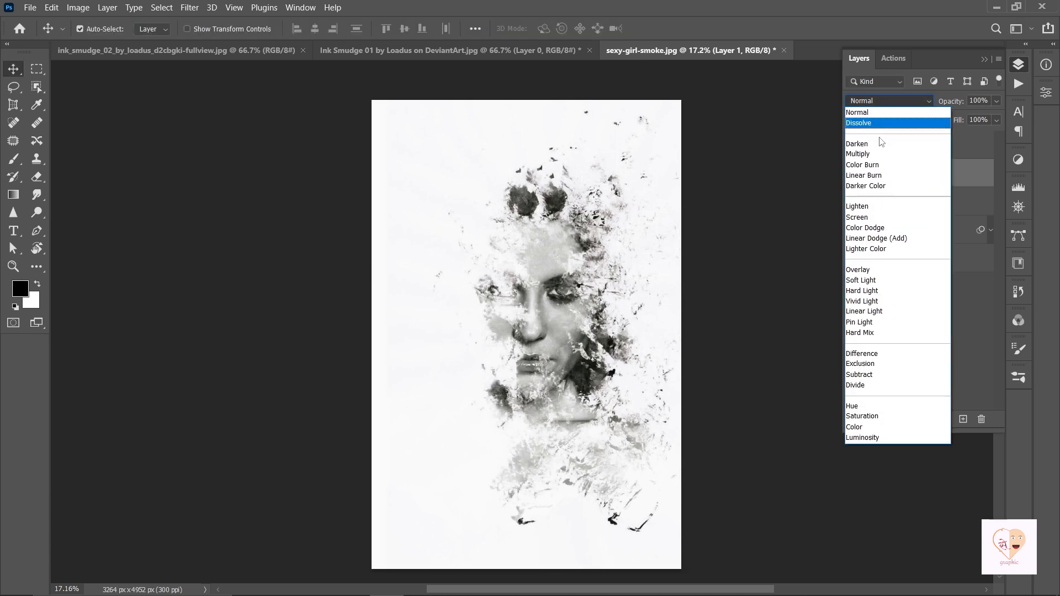
{"action": "left_click", "coordinate": [886, 154]}
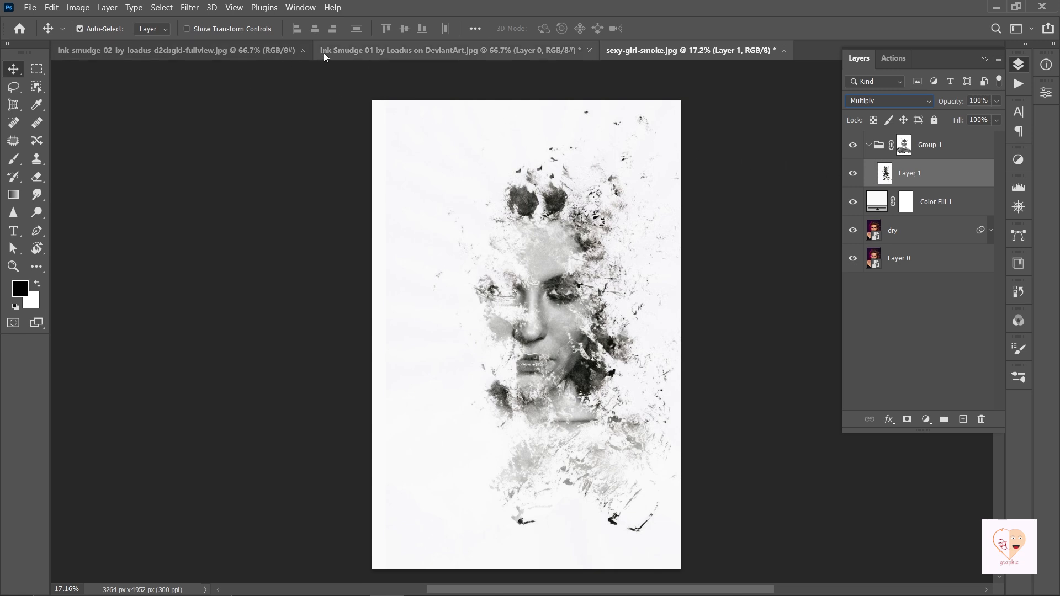
{"action": "left_click", "coordinate": [220, 51]}
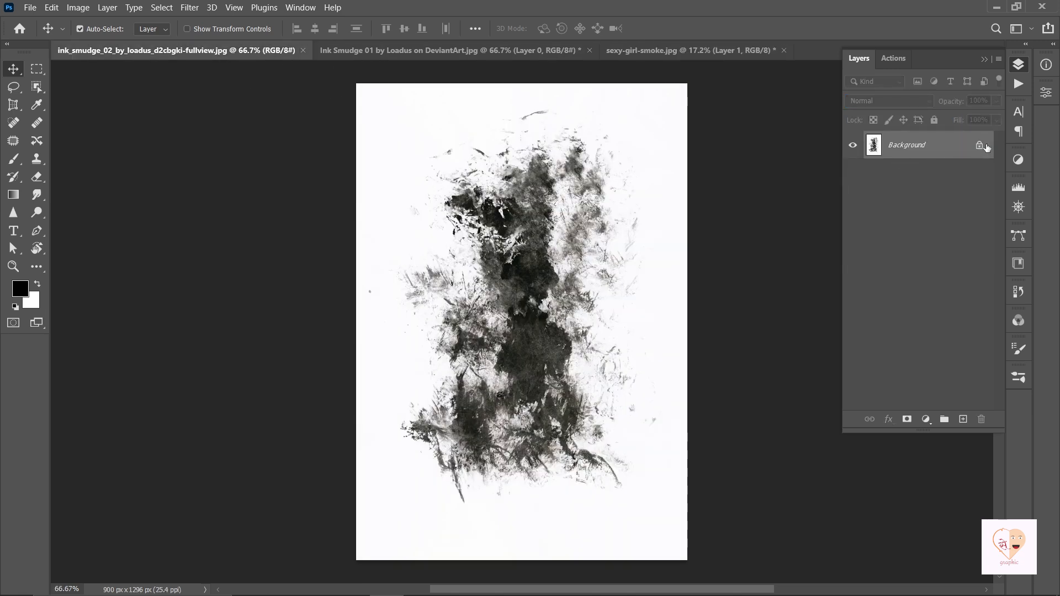
Unlock ink_smudge_02's background, drag it into the portrait as Layer 2, and set it to Multiply.
{"action": "left_click", "coordinate": [979, 145]}
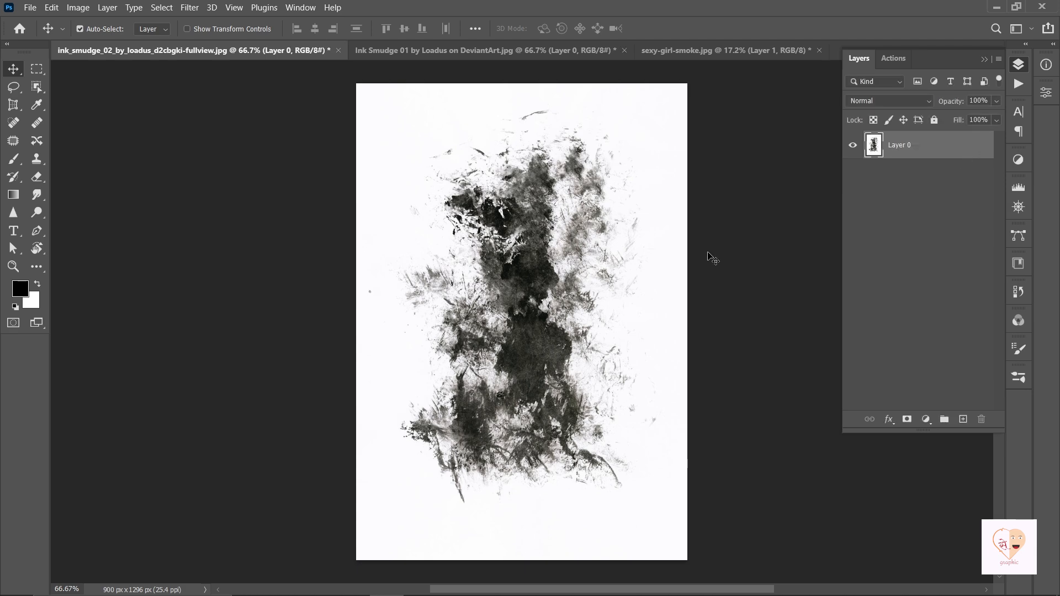
{"action": "mouse_move", "coordinate": [576, 346]}
{"action": "left_mouse_down"}
{"action": "mouse_move", "coordinate": [569, 292]}
{"action": "mouse_move", "coordinate": [703, 53]}
{"action": "mouse_move", "coordinate": [499, 339]}
{"action": "left_mouse_up"}
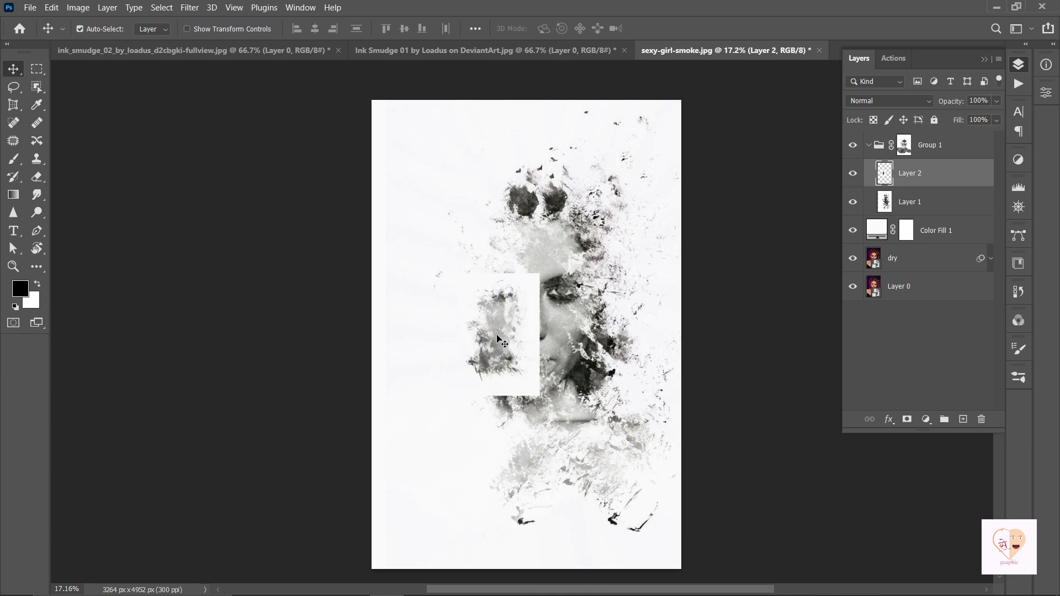
{"action": "left_click", "coordinate": [887, 101]}
{"action": "left_click", "coordinate": [859, 154]}
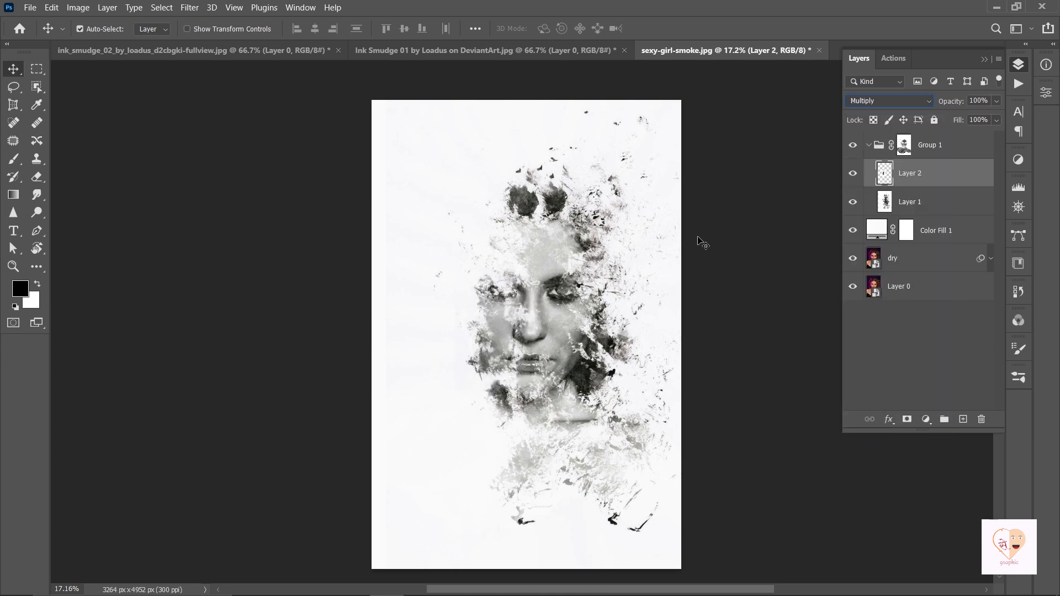
Scale and stretch Layer 2 to about 376% by 381% over the face.
{"action": "key", "text": "ctrl+t"}
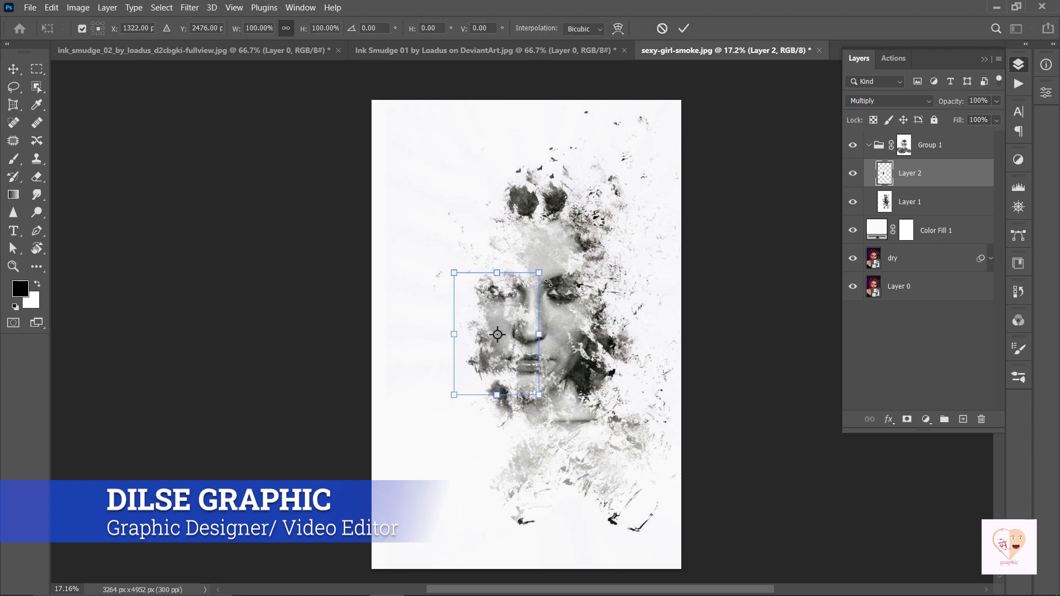
{"action": "left_click_drag", "start_coordinate": [540, 273], "coordinate": [696, 137]}
{"action": "left_click_drag", "start_coordinate": [451, 299], "coordinate": [454, 319]}
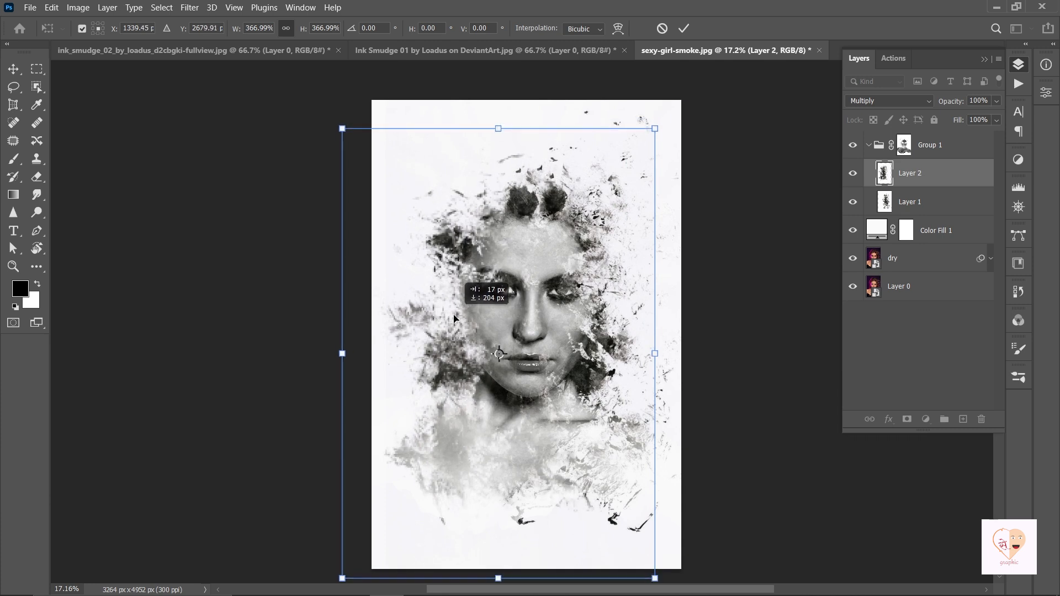
{"action": "mouse_move", "coordinate": [498, 129]}
{"action": "left_mouse_down"}
{"action": "mouse_move", "coordinate": [499, 99]}
{"action": "mouse_move", "coordinate": [499, 112]}
{"action": "left_mouse_up"}
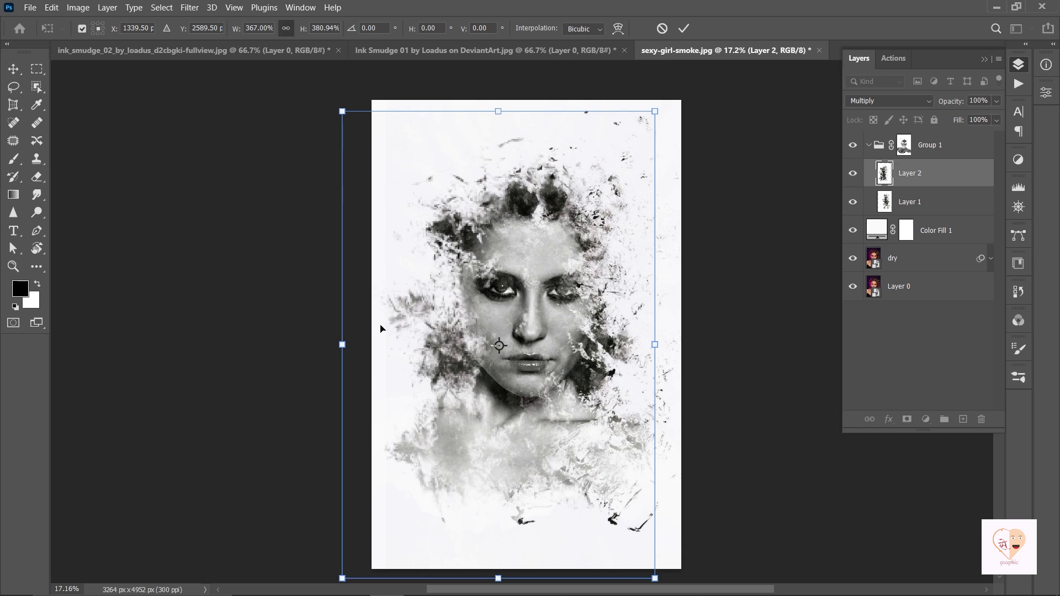
{"action": "left_click_drag", "start_coordinate": [342, 344], "coordinate": [335, 343]}
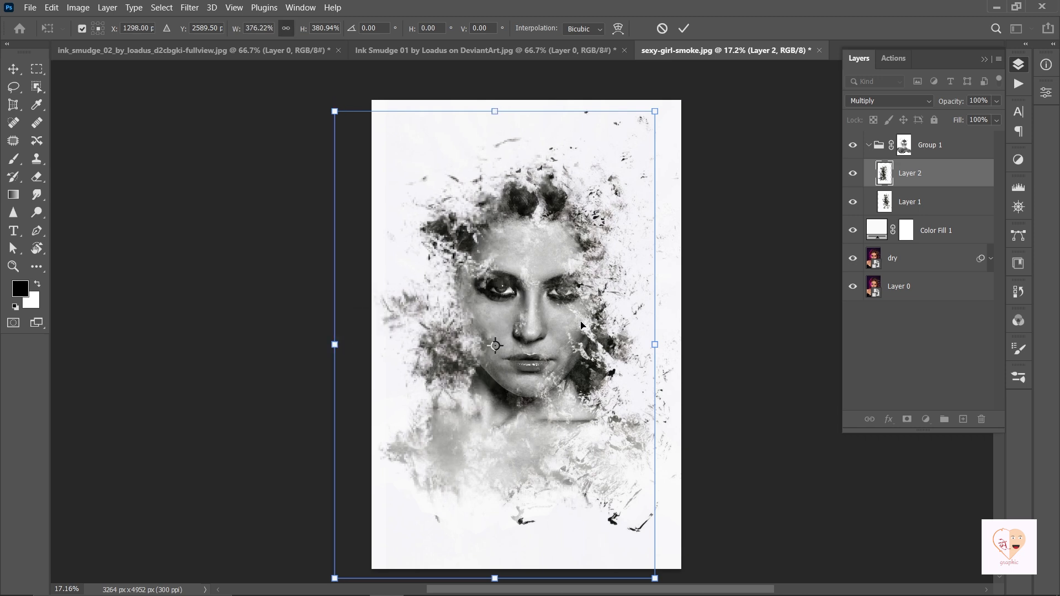
{"action": "key", "text": "Return"}
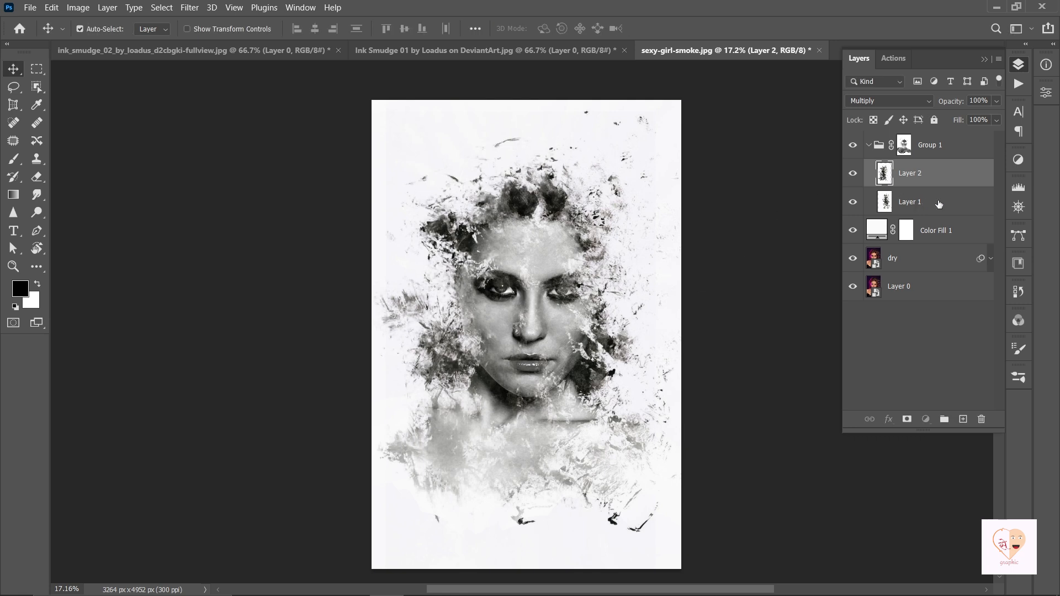
Duplicate the dry layer above Group 1 with a fully black mask, then show Ink Smudge 01.
{"action": "left_click", "coordinate": [938, 204]}
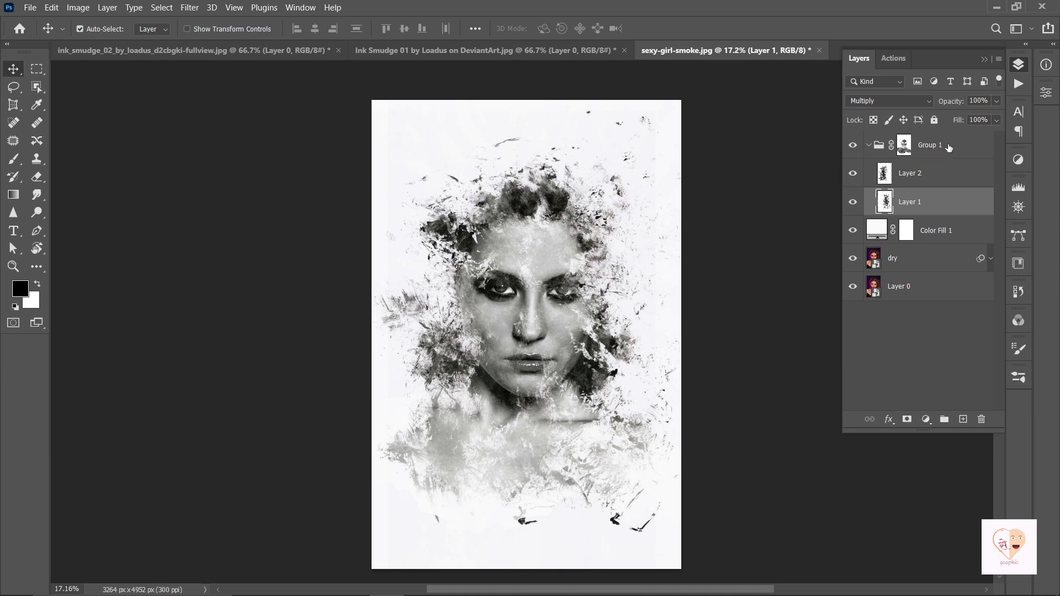
{"action": "left_click", "coordinate": [933, 261]}
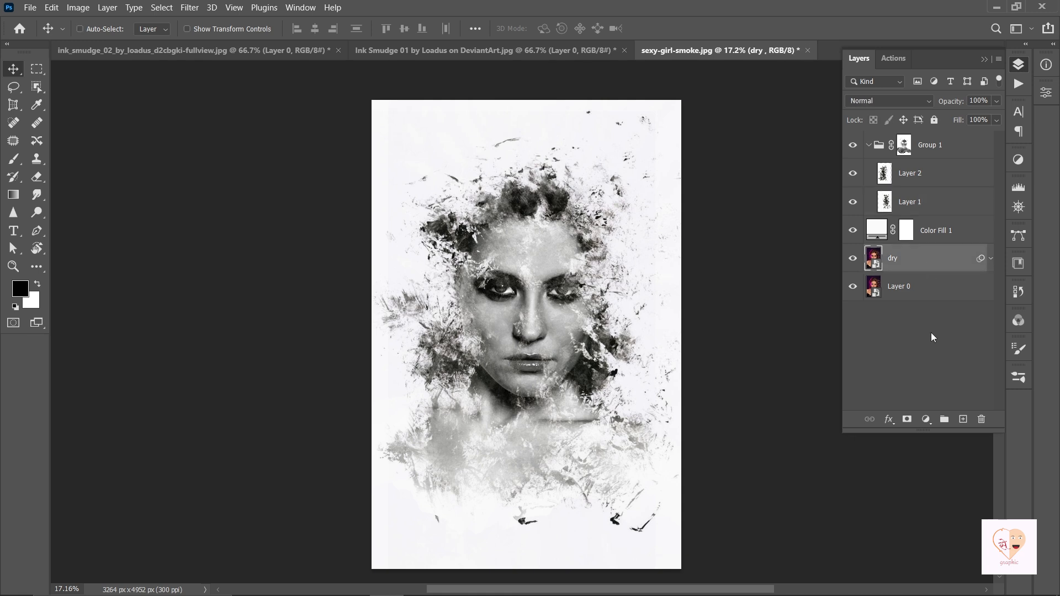
{"action": "key", "text": "ctrl+j"}
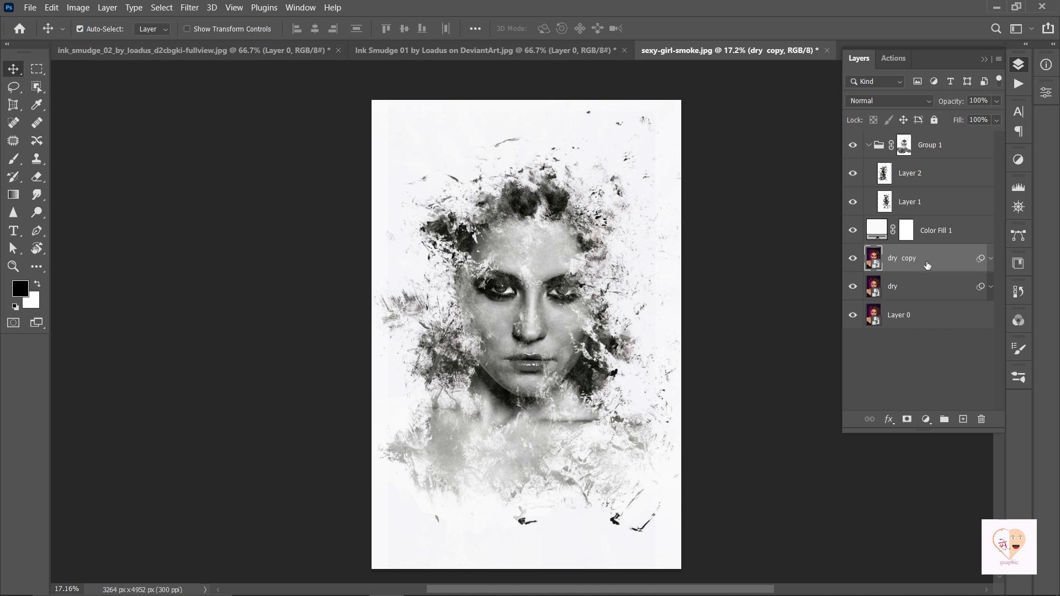
{"action": "left_click_drag", "start_coordinate": [927, 265], "coordinate": [926, 135]}
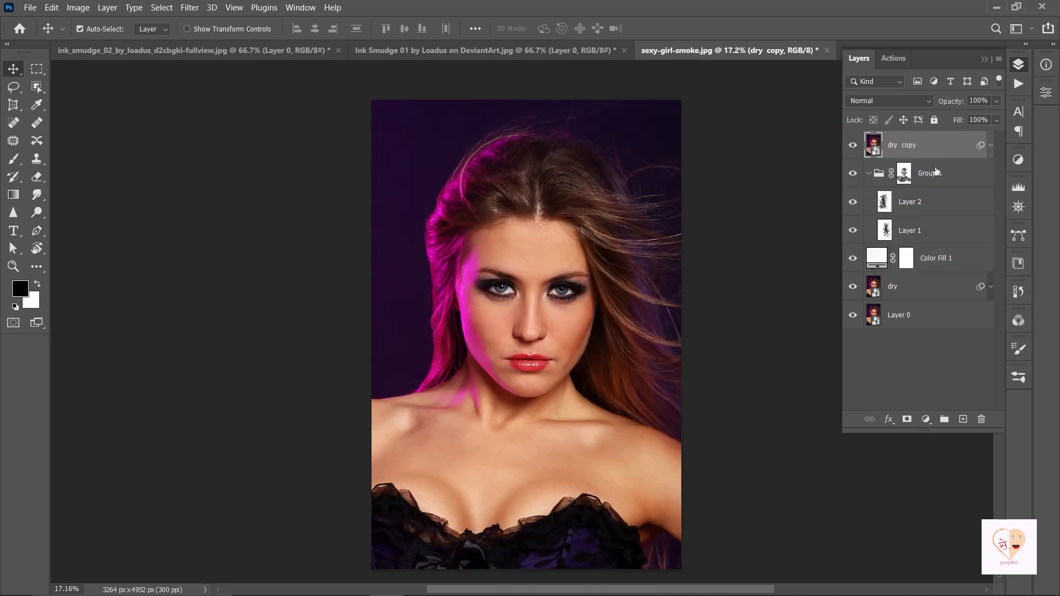
{"action": "left_click", "coordinate": [907, 419]}
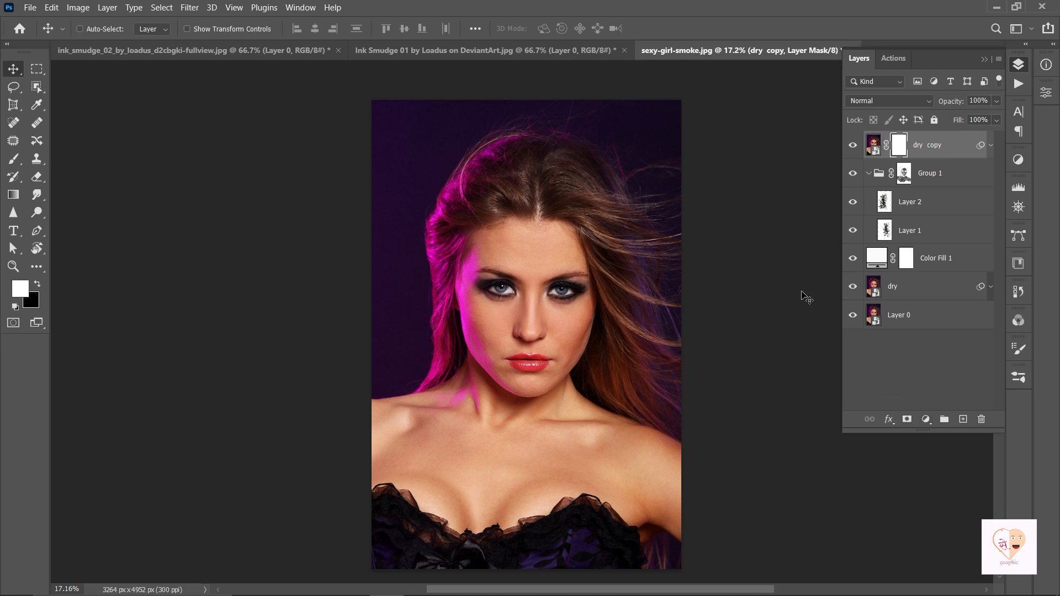
{"action": "key", "text": "ctrl+i"}
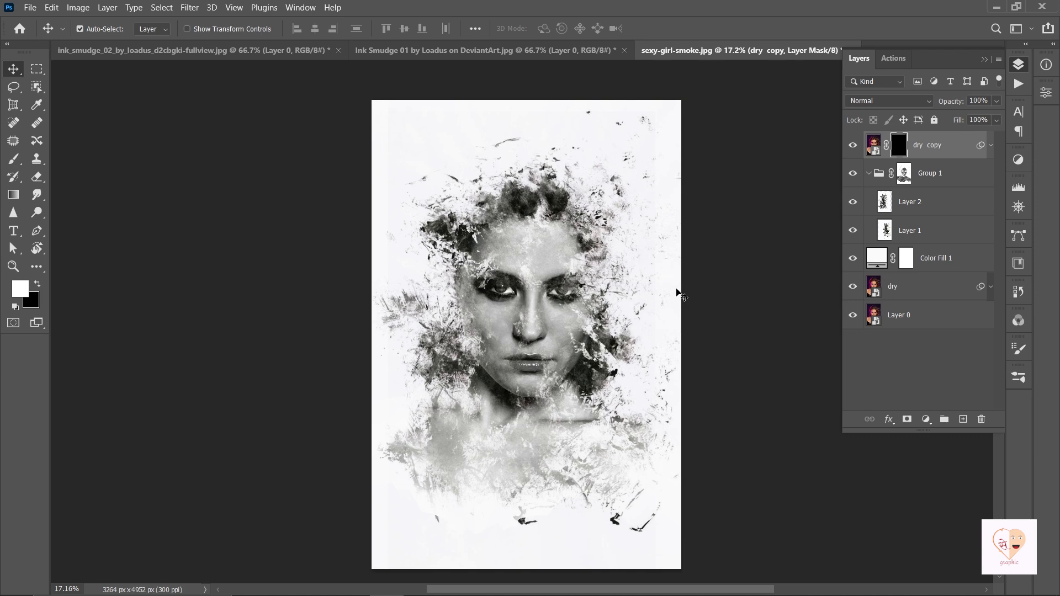
{"action": "left_click", "coordinate": [488, 50]}
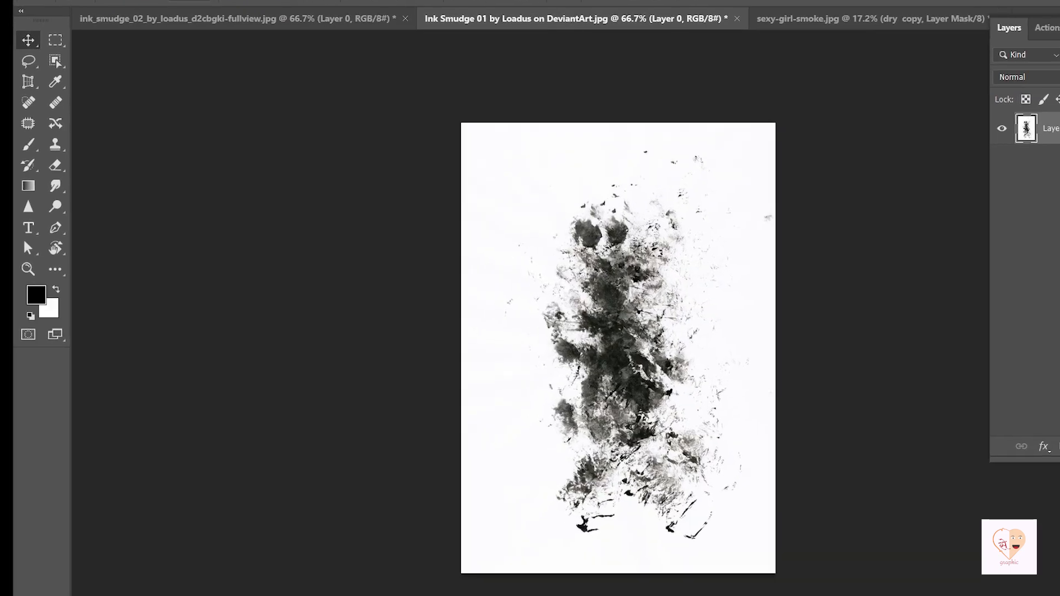
Define the Ink Smudge 01 image as a brush preset via Edit > Define Brush Preset.
{"action": "left_click", "coordinate": [95, 0]}
{"action": "mouse_move", "coordinate": [69, 0]}
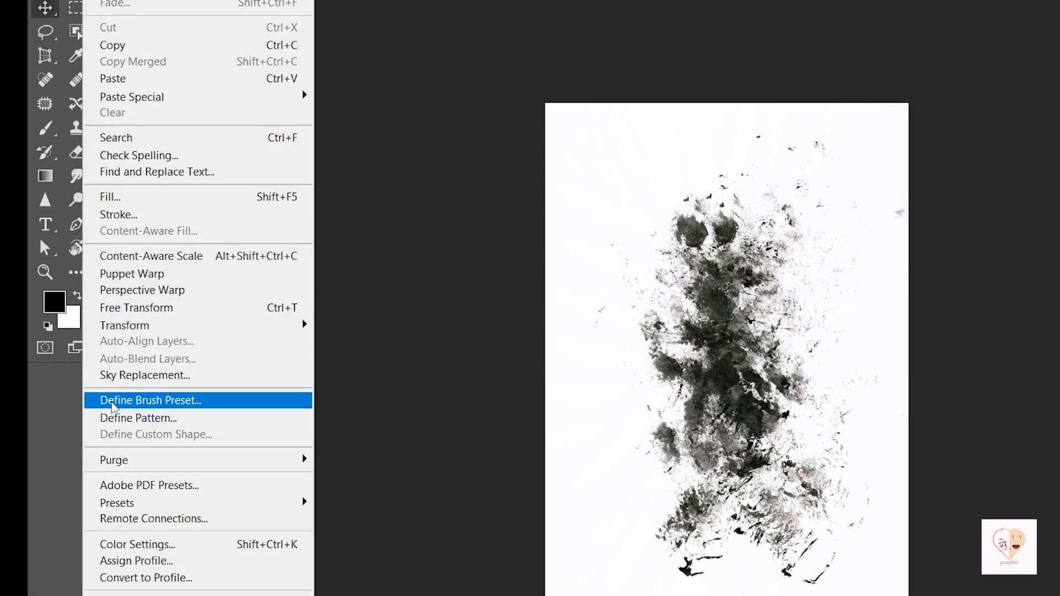
{"action": "left_click", "coordinate": [145, 403]}
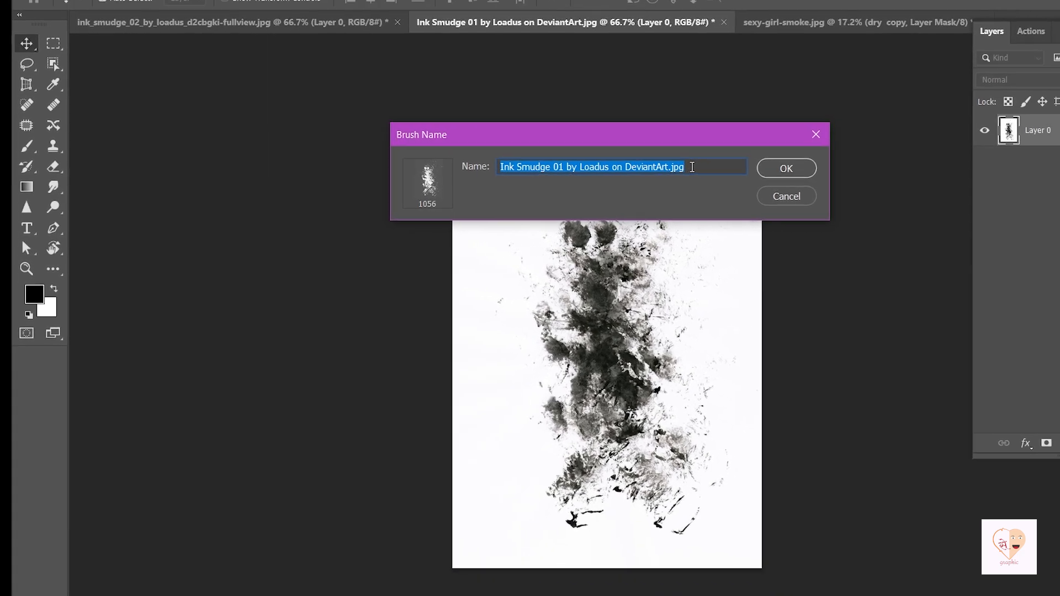
{"action": "left_click", "coordinate": [681, 179]}
{"action": "key", "text": "b"}
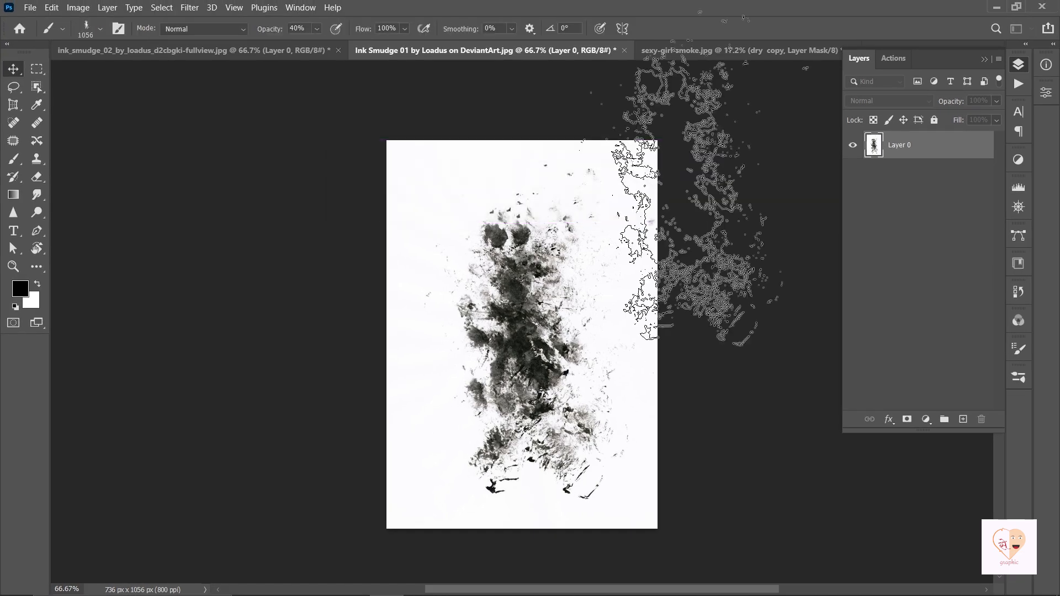
Return to the smoky portrait document and swap to a white foreground colour.
{"action": "left_click", "coordinate": [247, 51]}
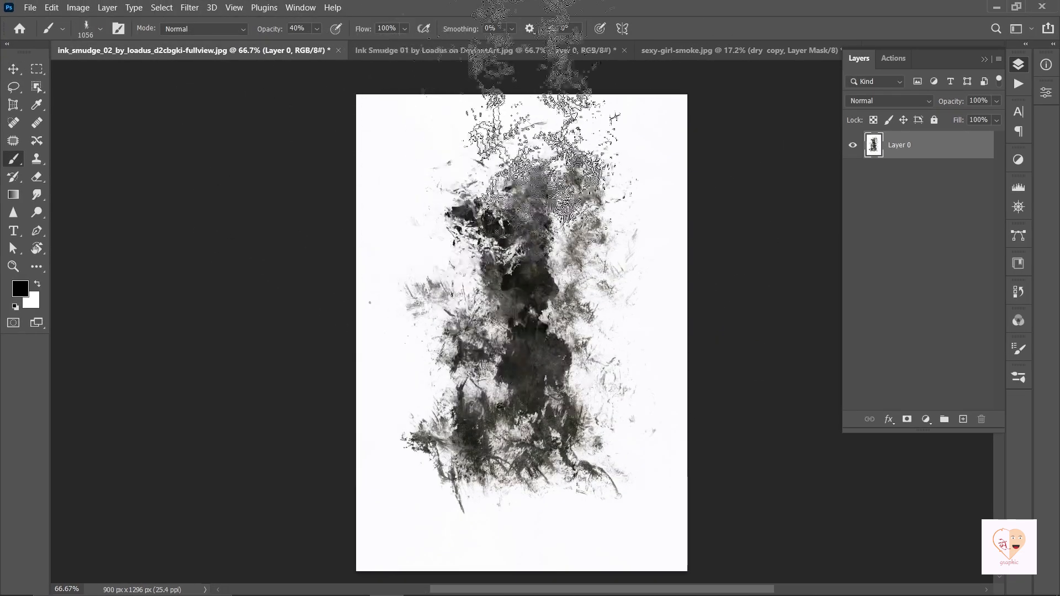
{"action": "left_click", "coordinate": [683, 51]}
{"action": "key", "text": "x"}
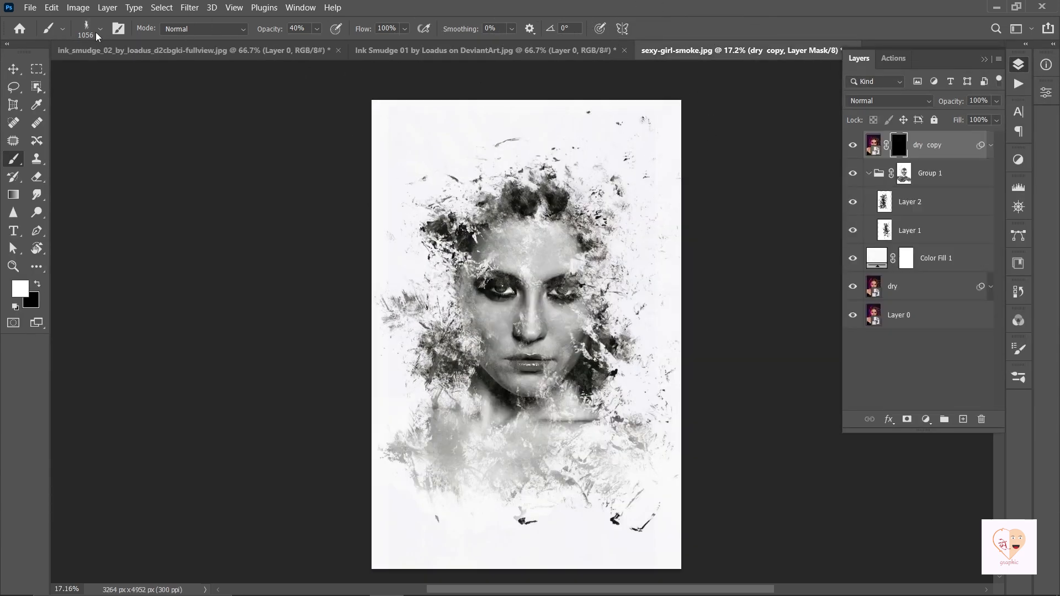
Paint white with a 2300-px ink brush on the dry copy mask to reveal the face's right side.
{"action": "left_click", "coordinate": [317, 28]}
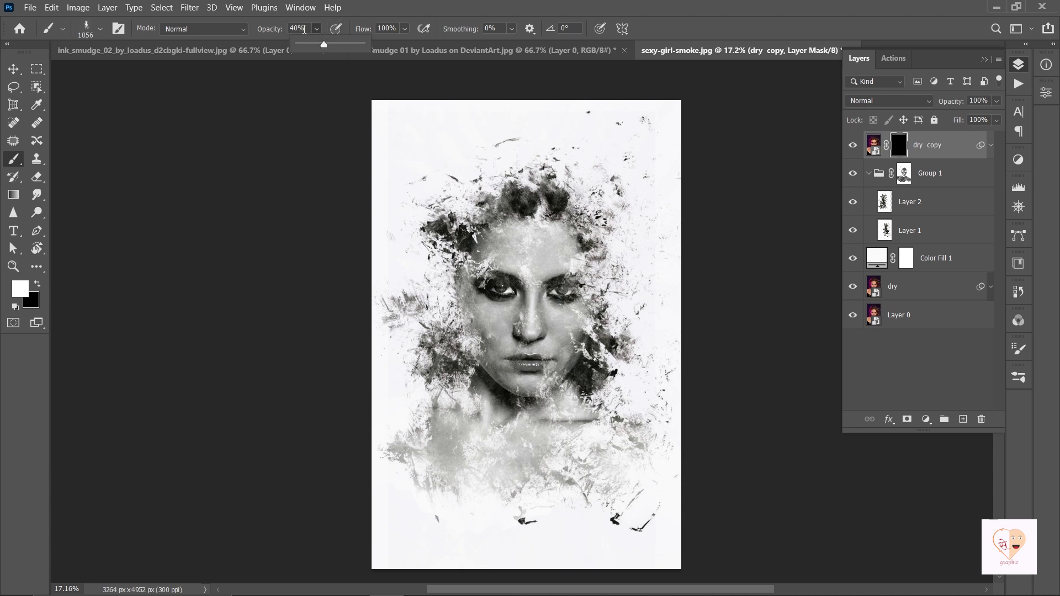
{"action": "left_click_drag", "start_coordinate": [323, 45], "coordinate": [326, 48]}
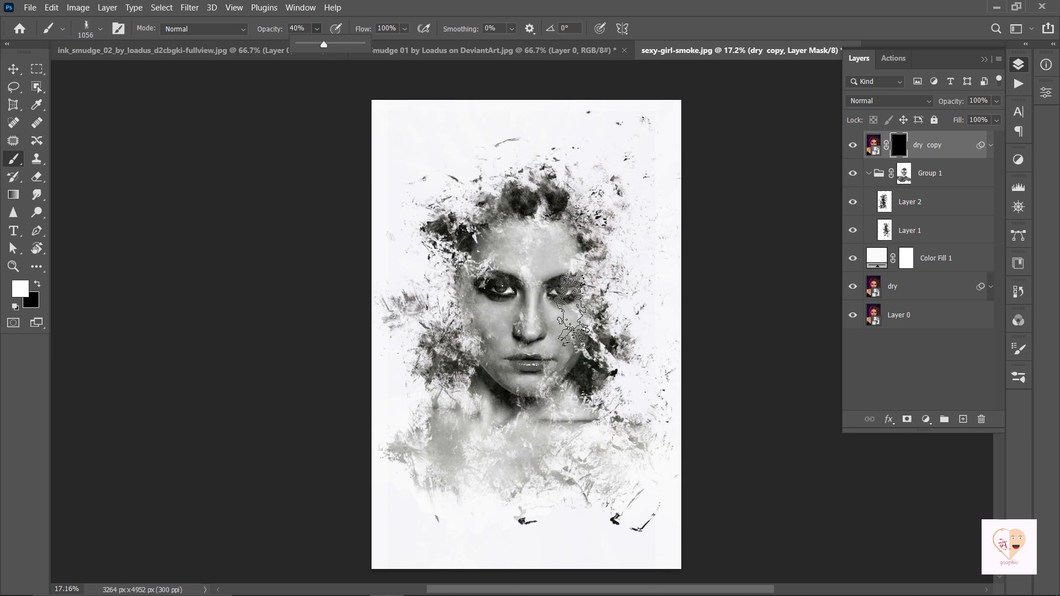
{"action": "left_click", "coordinate": [568, 307]}
{"action": "key", "text": "bracketright"}
{"action": "key", "text": "bracketright"}
{"action": "key", "text": "bracketright"}
{"action": "key", "text": "bracketright"}
{"action": "key", "text": "bracketright"}
{"action": "key", "text": "bracketright"}
{"action": "key", "text": "bracketright"}
{"action": "key", "text": "bracketright"}
{"action": "key", "text": "bracketright"}
{"action": "key", "text": "bracketright"}
{"action": "key", "text": "bracketright"}
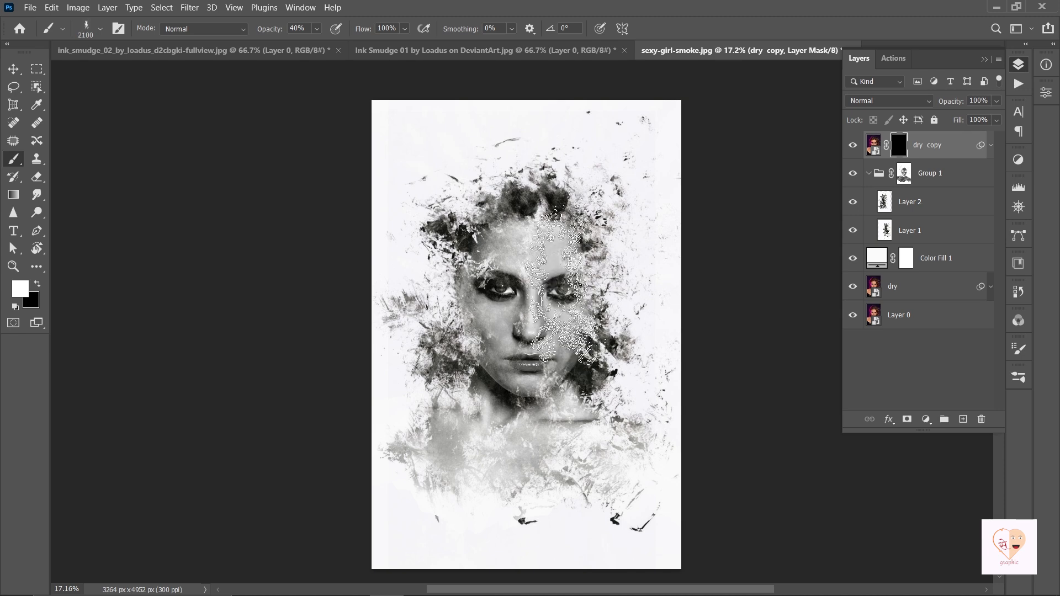
{"action": "key", "text": "bracketright"}
{"action": "key", "text": "bracketright"}
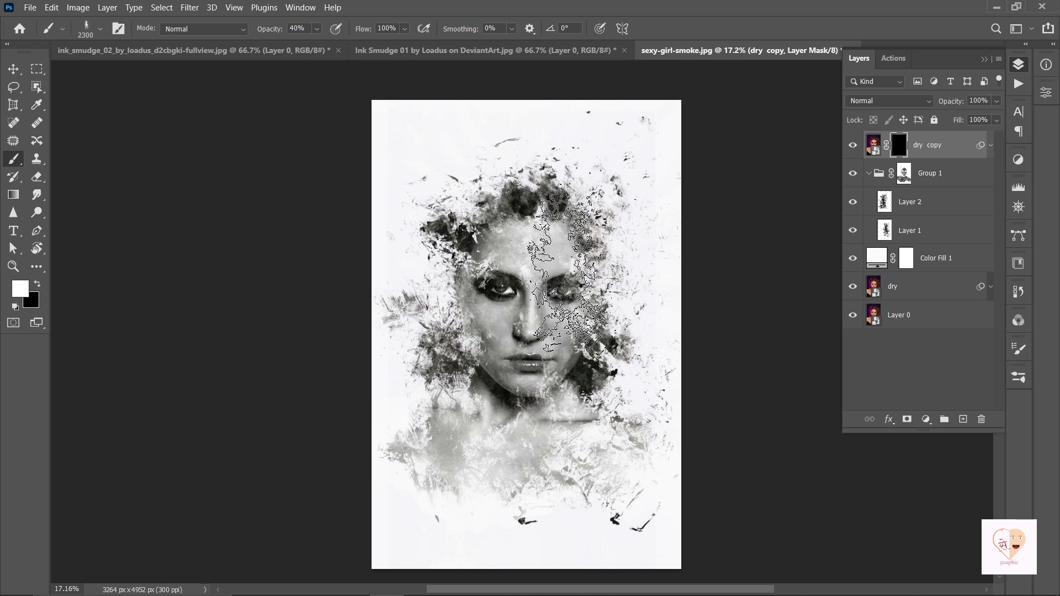
{"action": "mouse_move", "coordinate": [569, 268]}
{"action": "left_mouse_down"}
{"action": "mouse_move", "coordinate": [577, 292]}
{"action": "mouse_move", "coordinate": [563, 331]}
{"action": "mouse_move", "coordinate": [580, 425]}
{"action": "mouse_move", "coordinate": [681, 437]}
{"action": "left_mouse_up"}
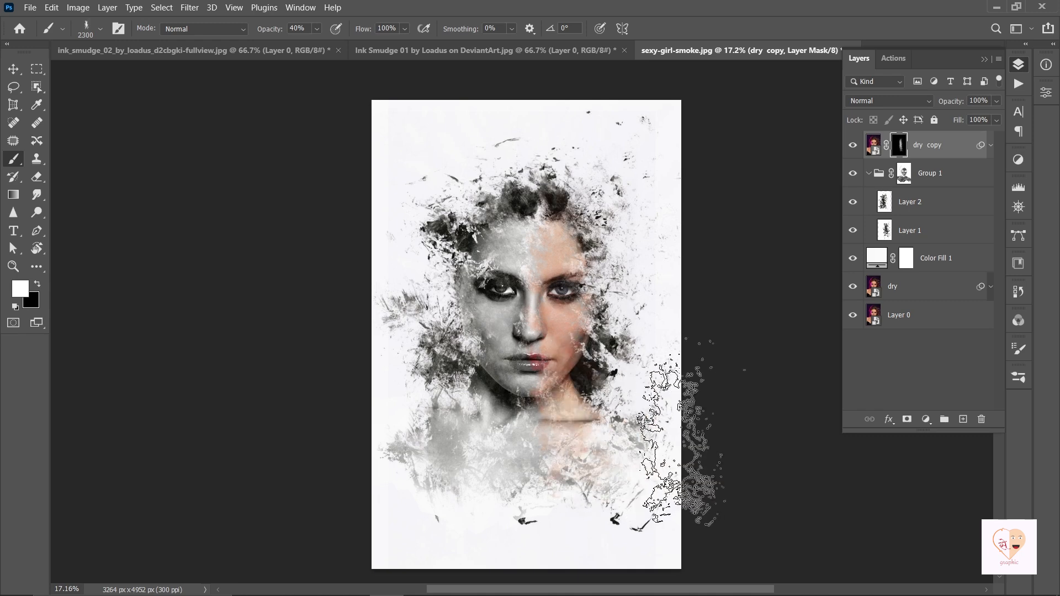
{"action": "mouse_move", "coordinate": [567, 297]}
{"action": "left_mouse_down"}
{"action": "mouse_move", "coordinate": [554, 246]}
{"action": "mouse_move", "coordinate": [569, 248]}
{"action": "left_mouse_up"}
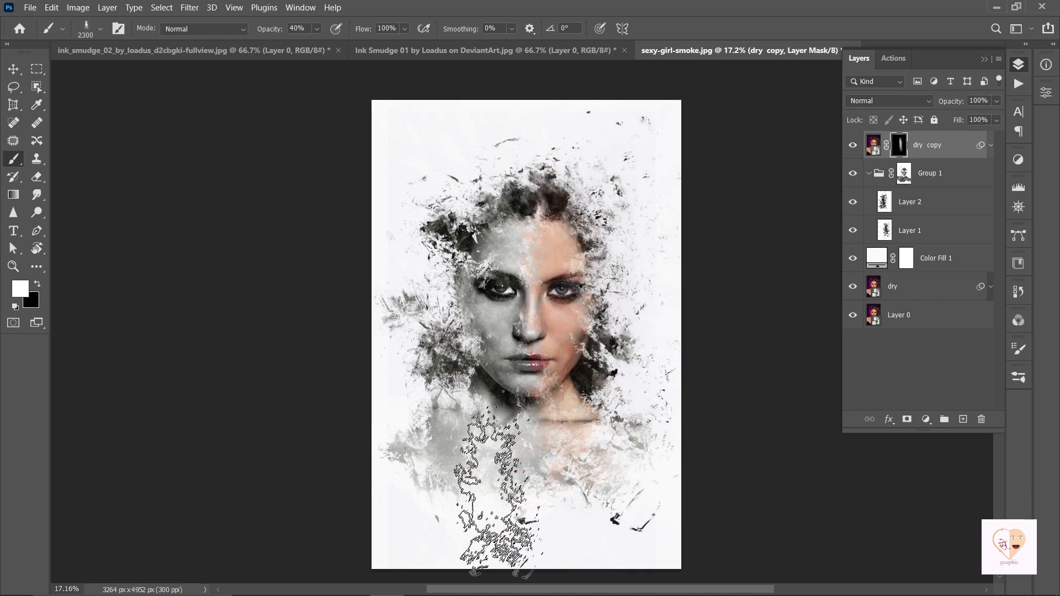
At 2100 px and 29% opacity, faintly reveal colour on the left face and neck.
{"action": "key", "text": "bracketleft"}
{"action": "key", "text": "bracketleft"}
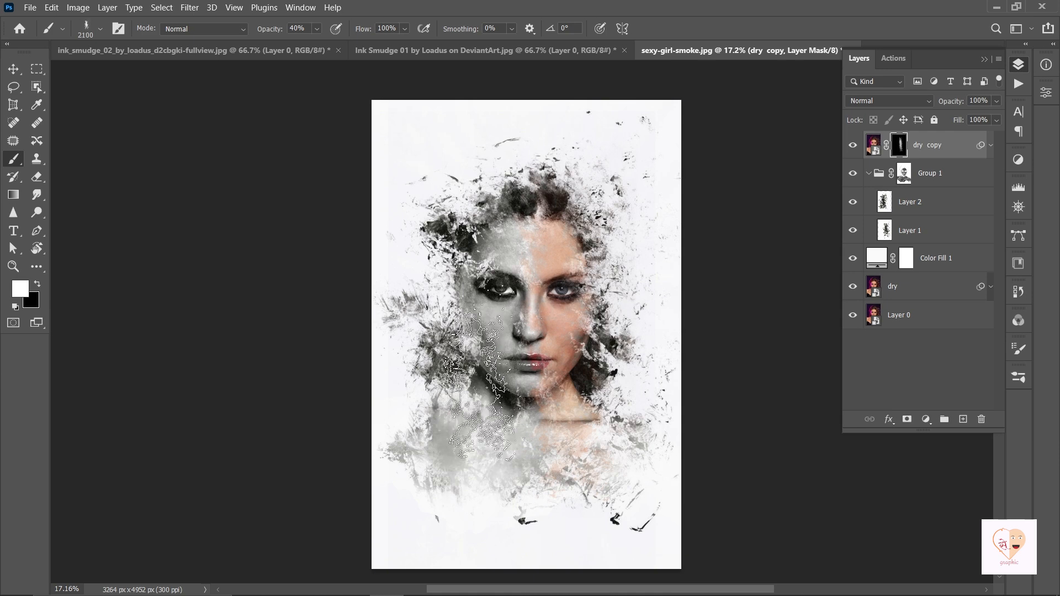
{"action": "left_click", "coordinate": [316, 29]}
{"action": "left_click_drag", "start_coordinate": [322, 48], "coordinate": [316, 47]}
{"action": "left_click", "coordinate": [490, 327]}
{"action": "left_click", "coordinate": [502, 292]}
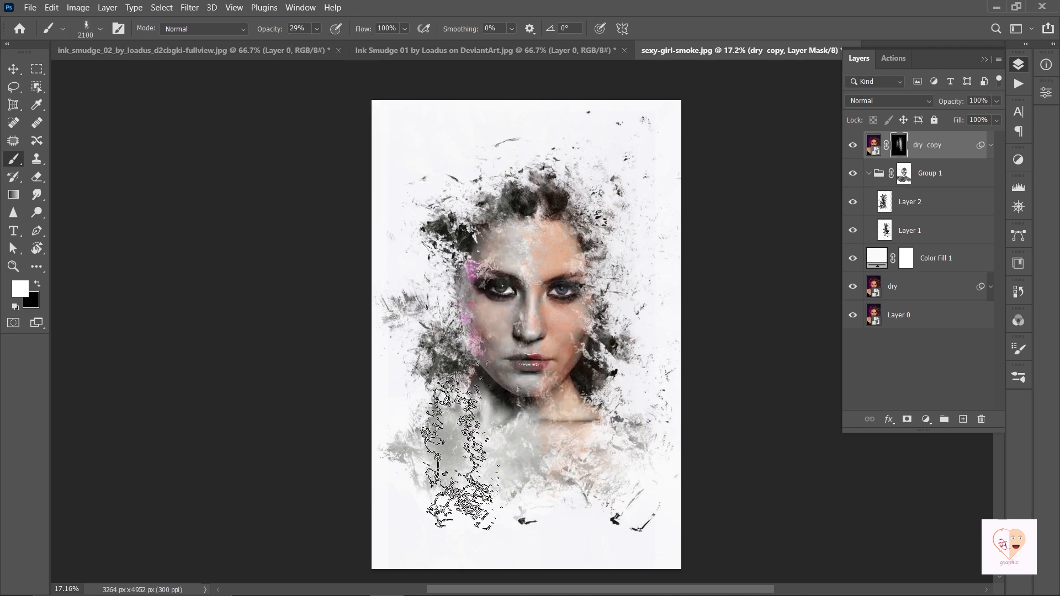
{"action": "left_click", "coordinate": [509, 409]}
{"action": "left_click", "coordinate": [463, 416]}
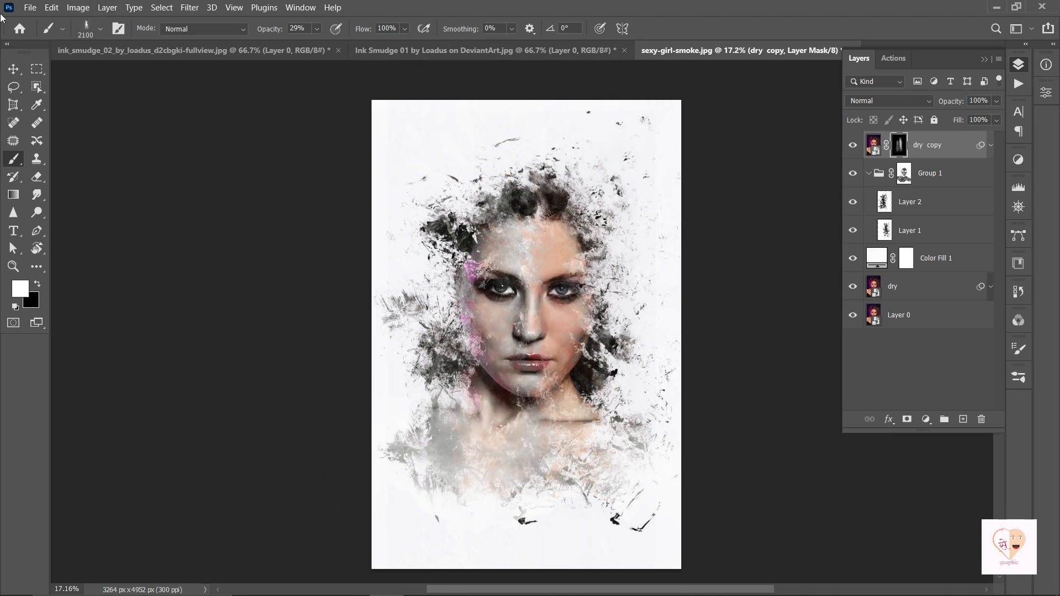
{"action": "left_click", "coordinate": [14, 69]}
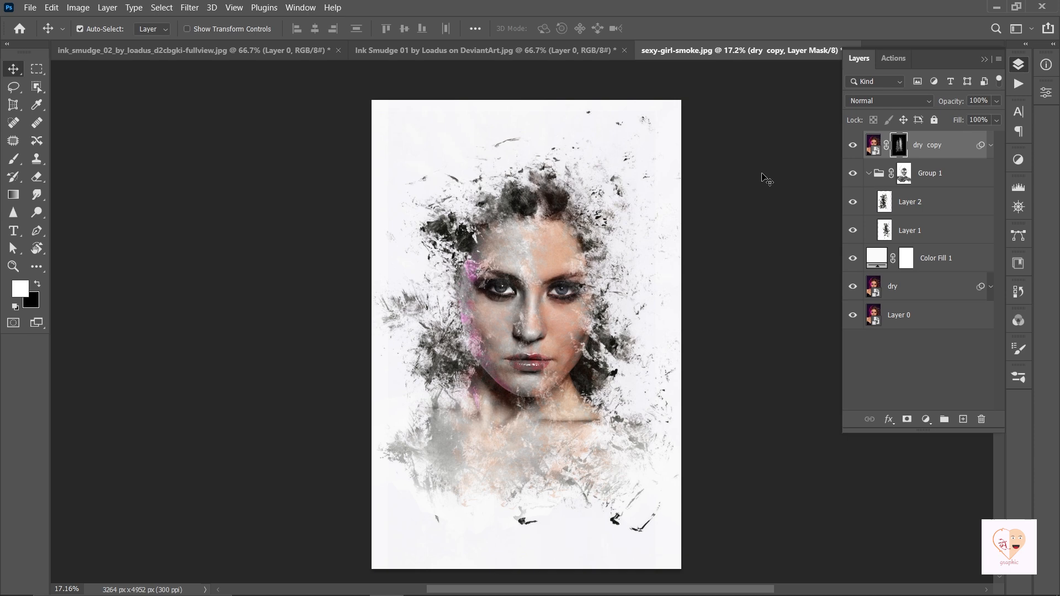
Recolour the Color Fill 1 layer to the pale blue-white #eaf0f8 behind the portrait.
{"action": "left_click", "coordinate": [932, 260]}
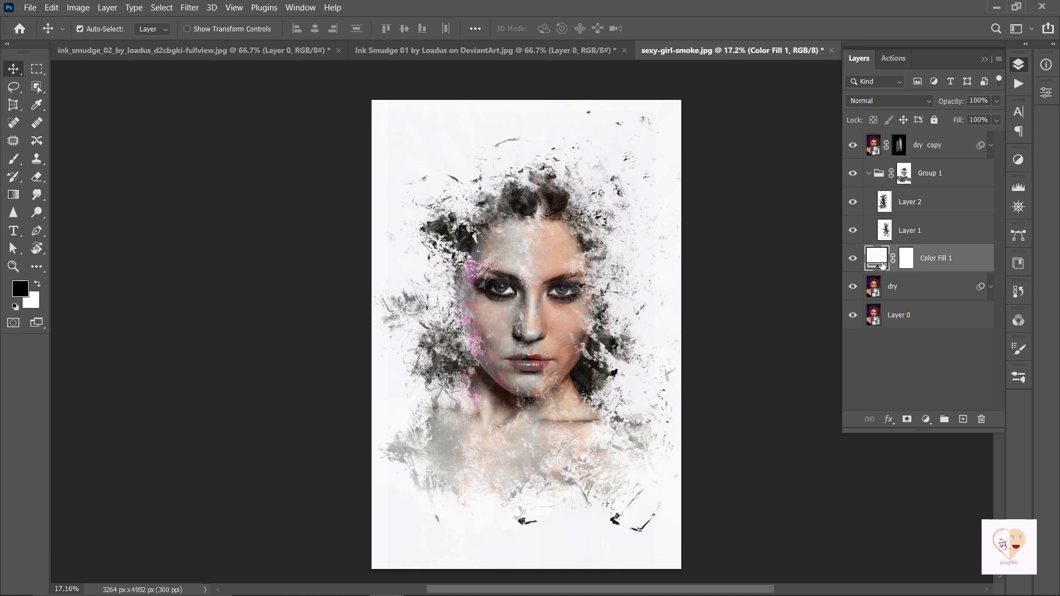
{"action": "double_click", "coordinate": [885, 267]}
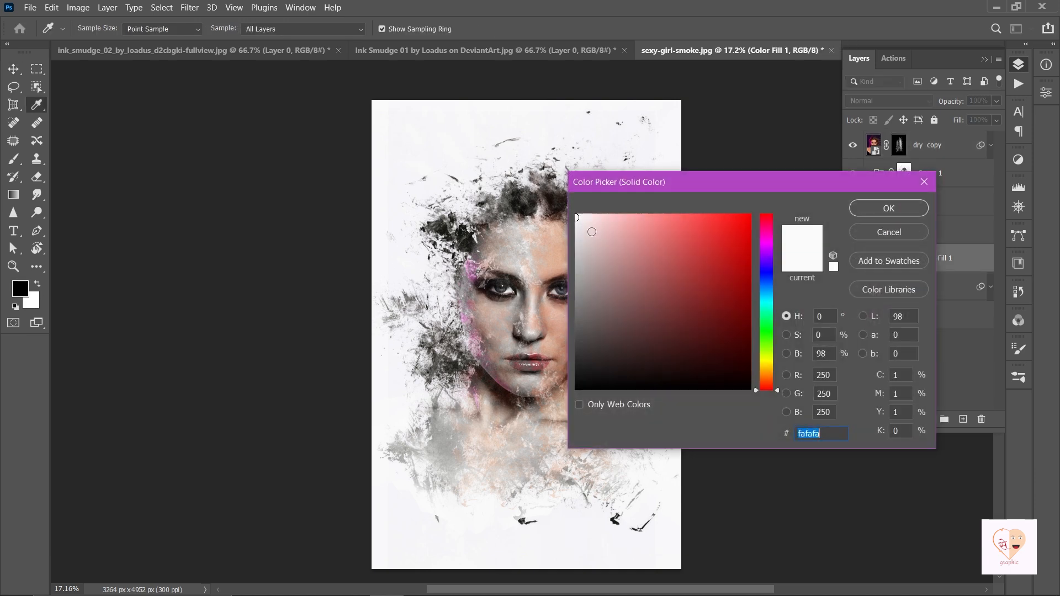
{"action": "left_click", "coordinate": [604, 219]}
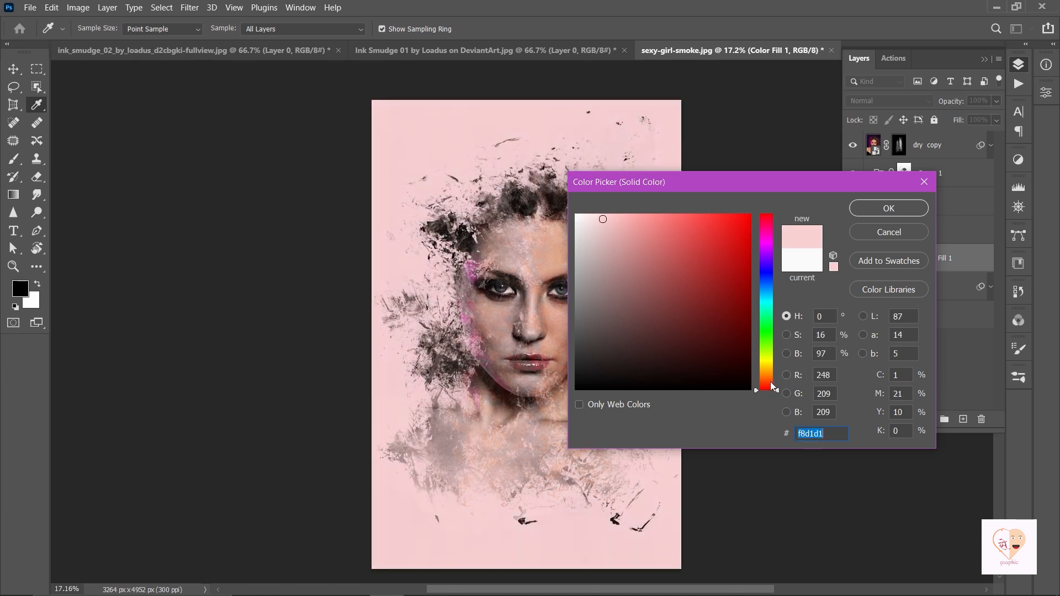
{"action": "left_click_drag", "start_coordinate": [765, 389], "coordinate": [766, 284]}
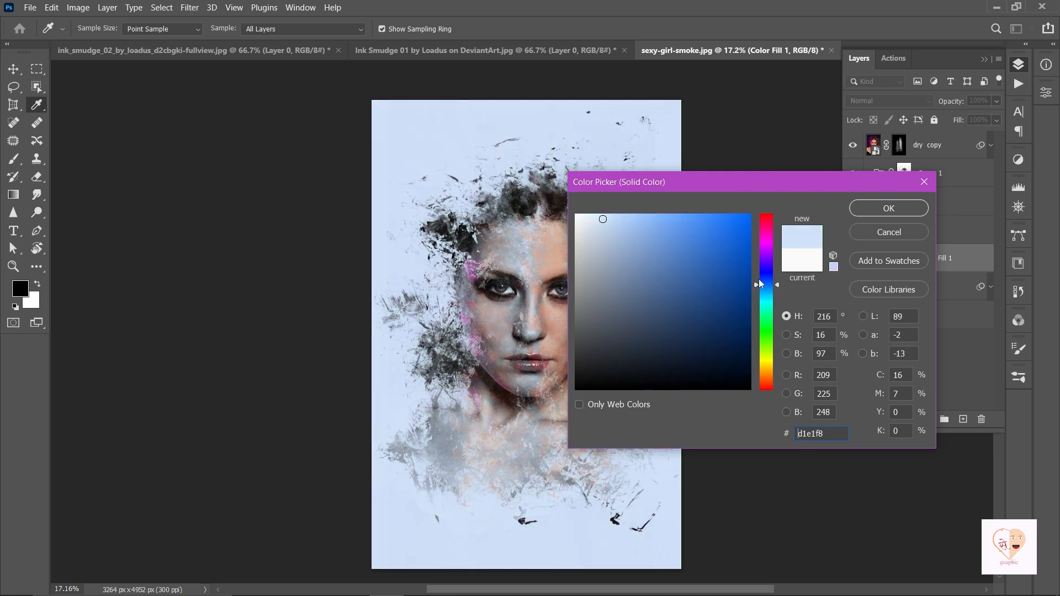
{"action": "left_click", "coordinate": [586, 219]}
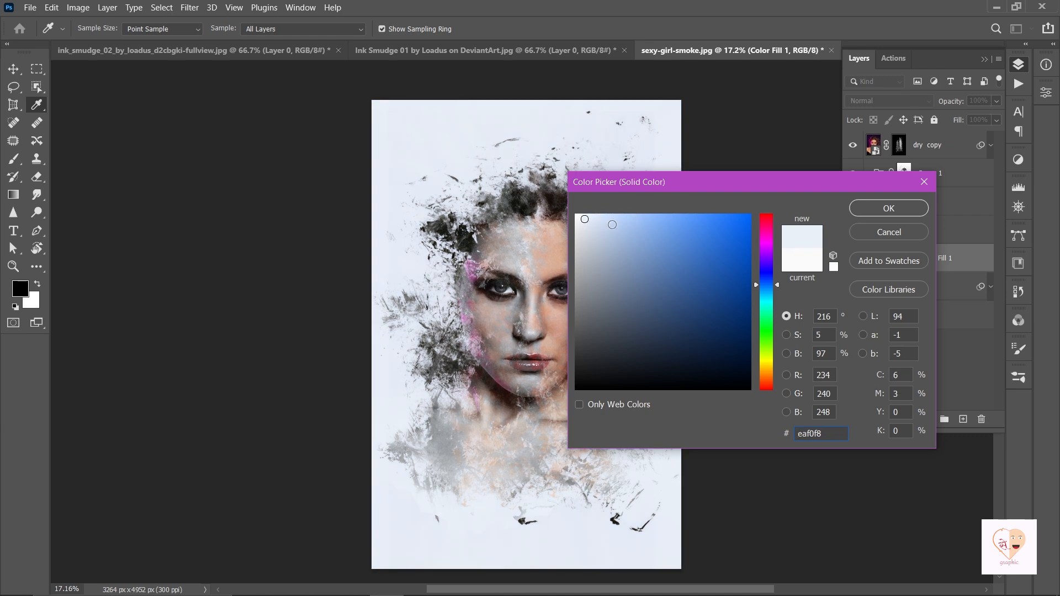
{"action": "left_click", "coordinate": [587, 218]}
{"action": "left_click", "coordinate": [884, 210]}
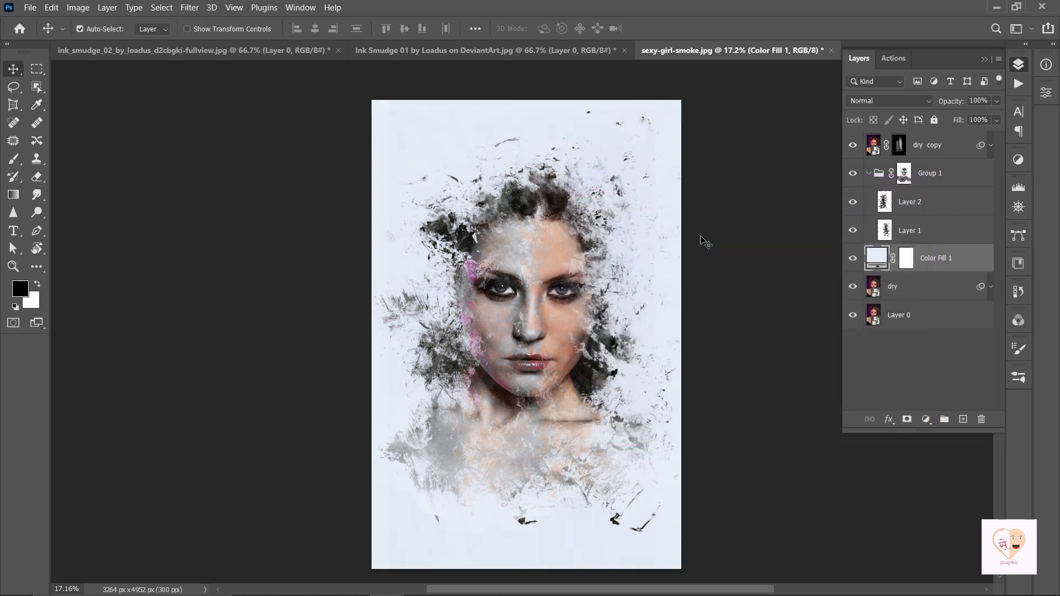
{"action": "scroll", "coordinate": [736, 250], "scroll_direction": "up", "scroll_amount": 1}
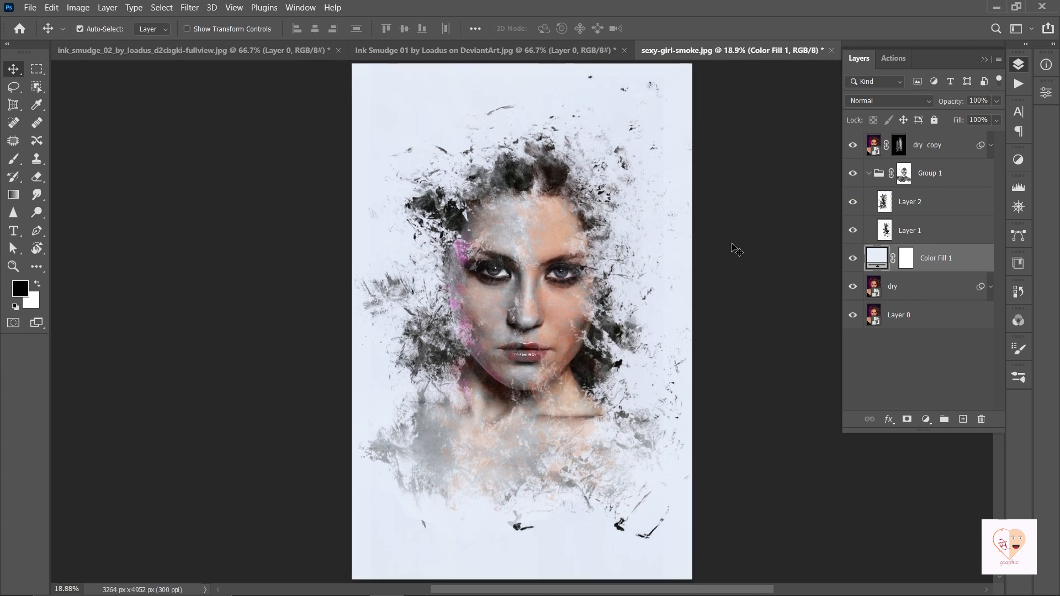